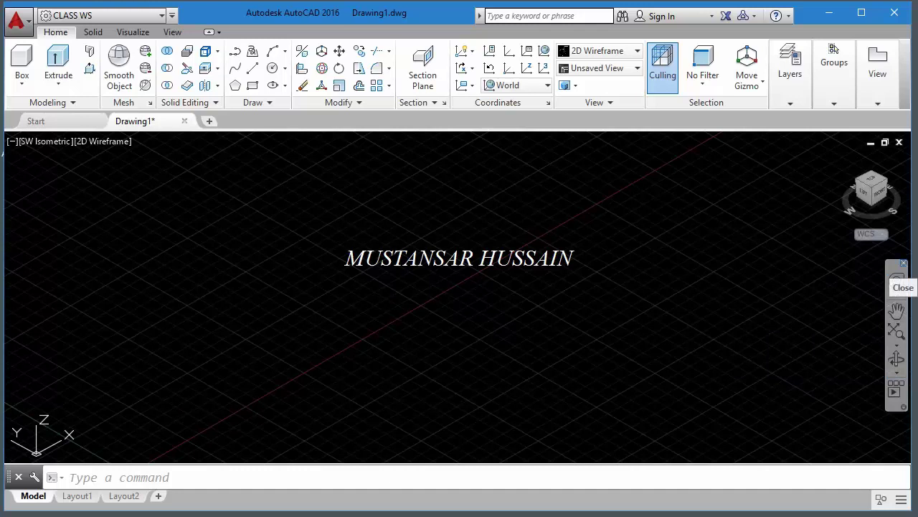
Step: Hide the navigation bar and turn its display back on for the viewport
left_click(903, 264)
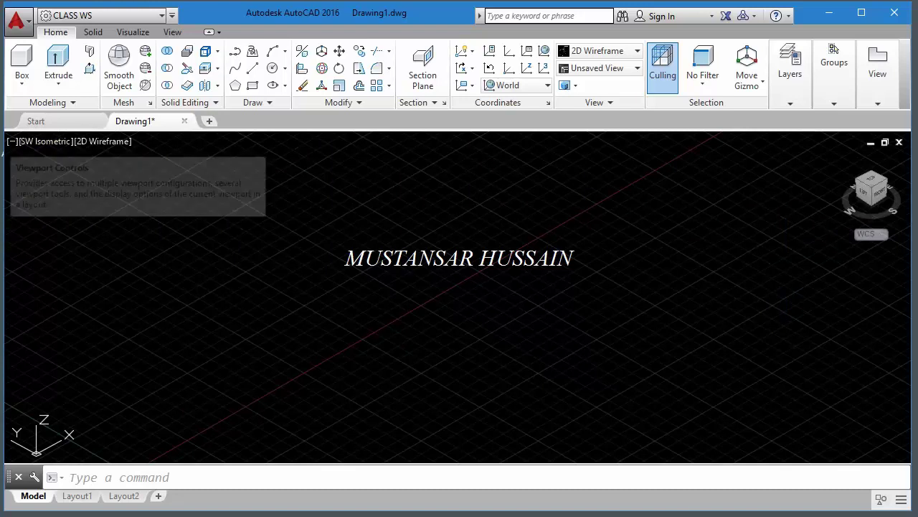
left_click(11, 141)
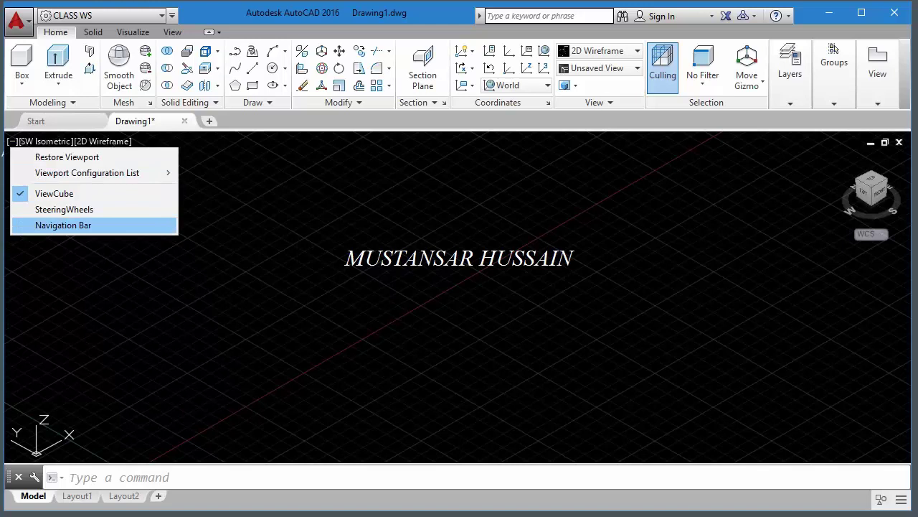
left_click(63, 225)
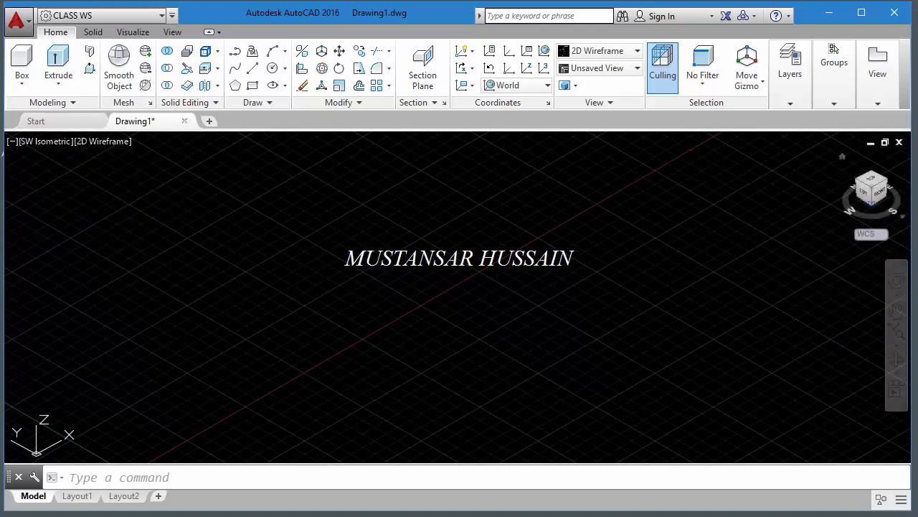
left_click(11, 141)
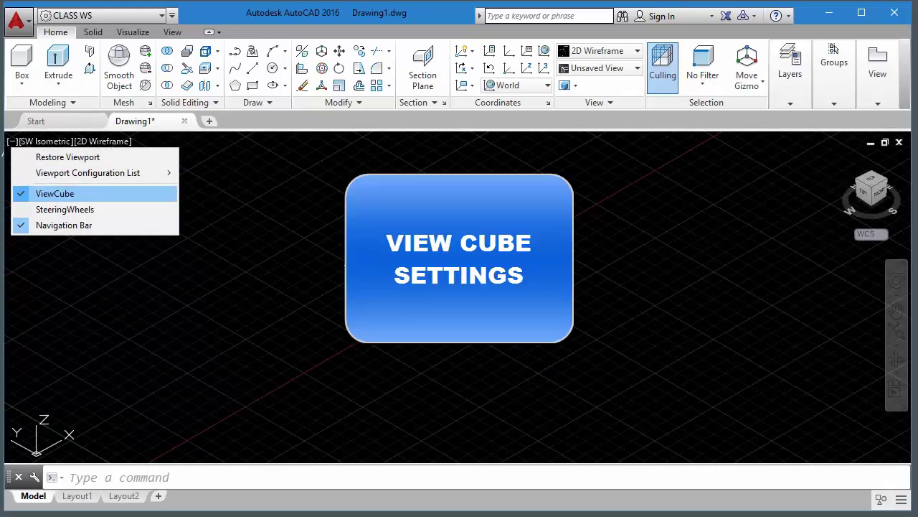
left_click(390, 199)
left_click(582, 251)
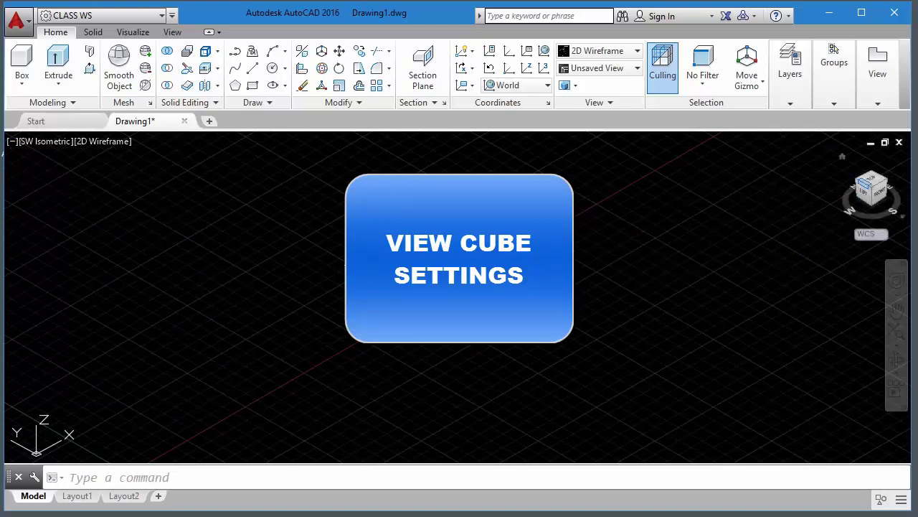
Step: Examine the ViewCube settings for on-screen position, size and inactive opacity, keeping Top Right, Automatic size and 100 % opacity
right_click(868, 184)
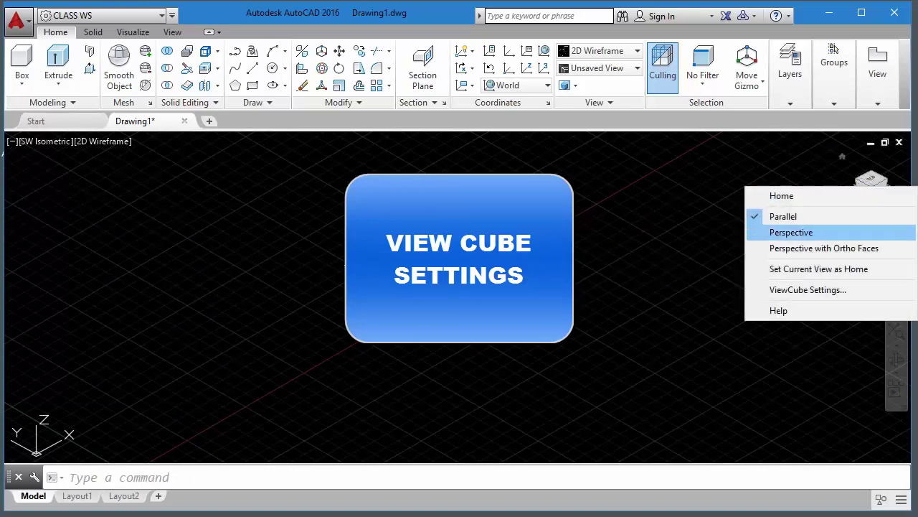
left_click(808, 290)
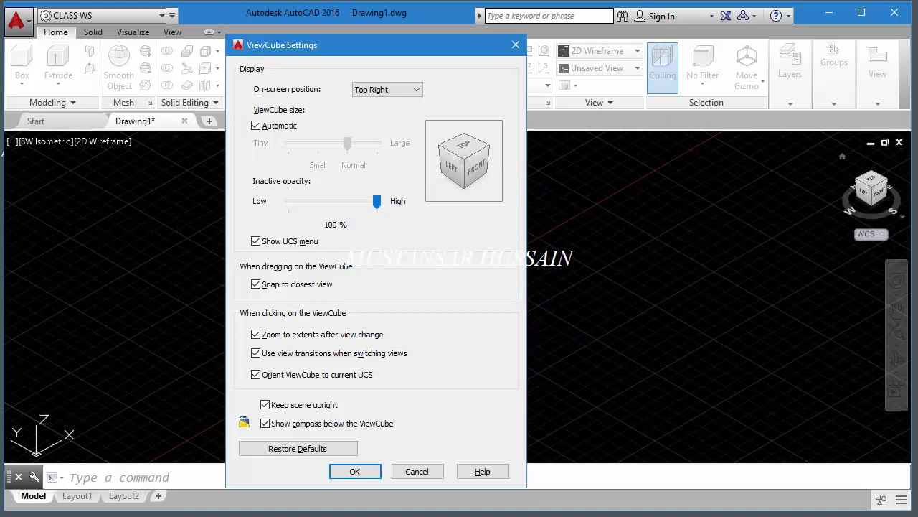
left_click(387, 89)
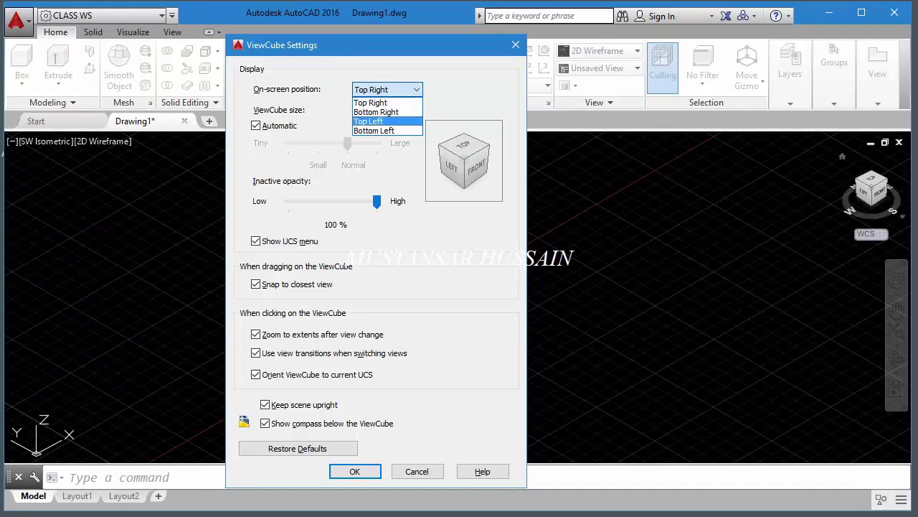
key("Escape")
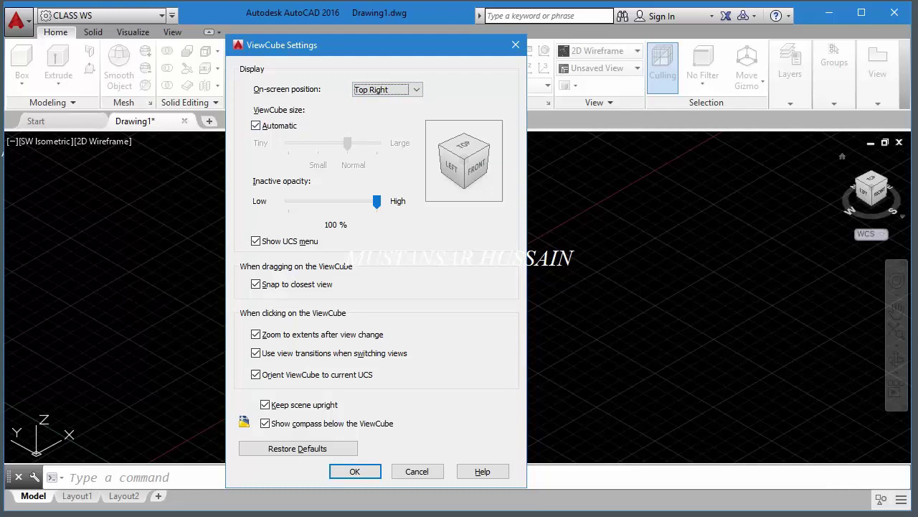
left_click(256, 125)
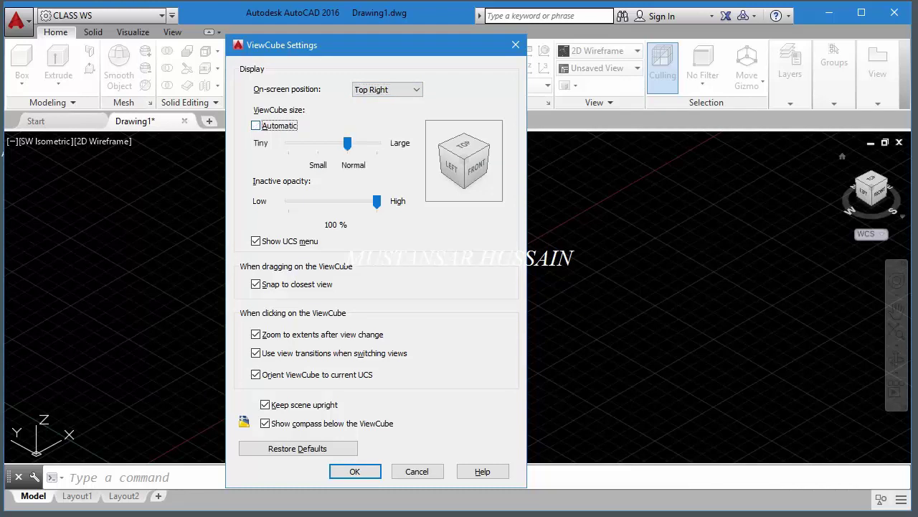
mouse_move(347, 144)
left_mouse_down()
mouse_move(377, 143)
mouse_move(318, 144)
mouse_move(348, 143)
left_mouse_up()
left_click(256, 126)
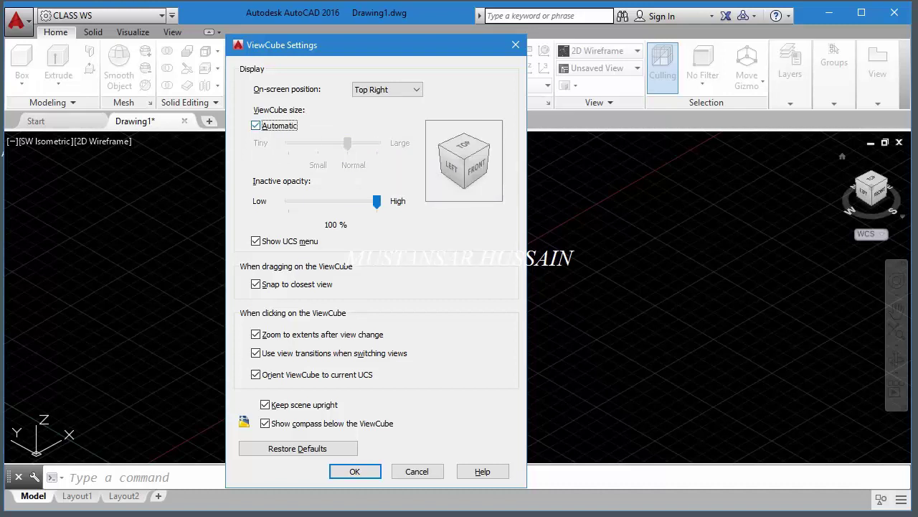
mouse_move(377, 203)
left_mouse_down()
mouse_move(289, 202)
mouse_move(377, 202)
left_mouse_up()
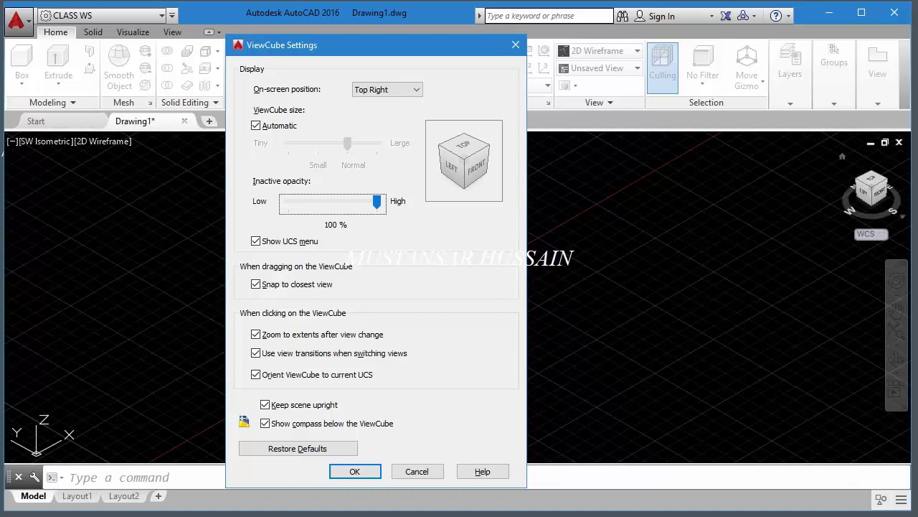
mouse_move(377, 203)
left_mouse_down()
mouse_move(297, 202)
mouse_move(377, 202)
left_mouse_up()
left_click(354, 471)
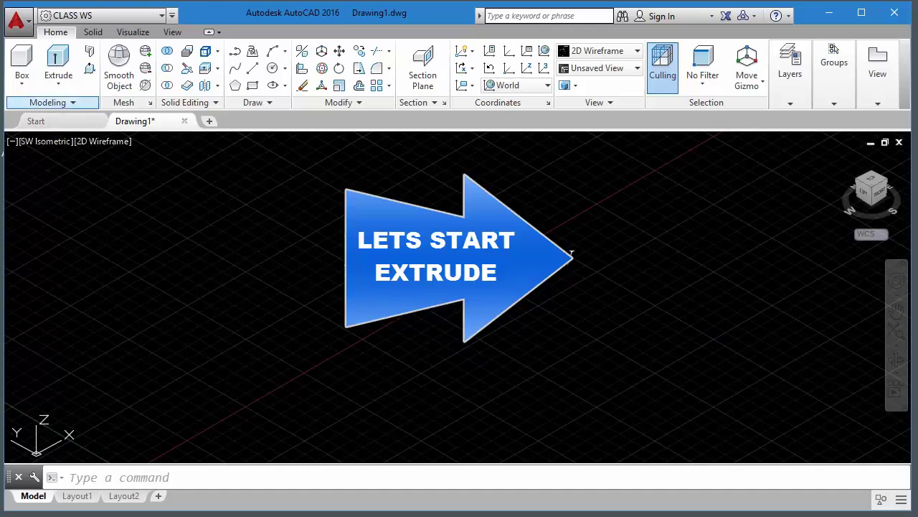
Step: Draw a rectangle on the XY plane in the SW Isometric view and turn off the grid display
left_click(58, 83)
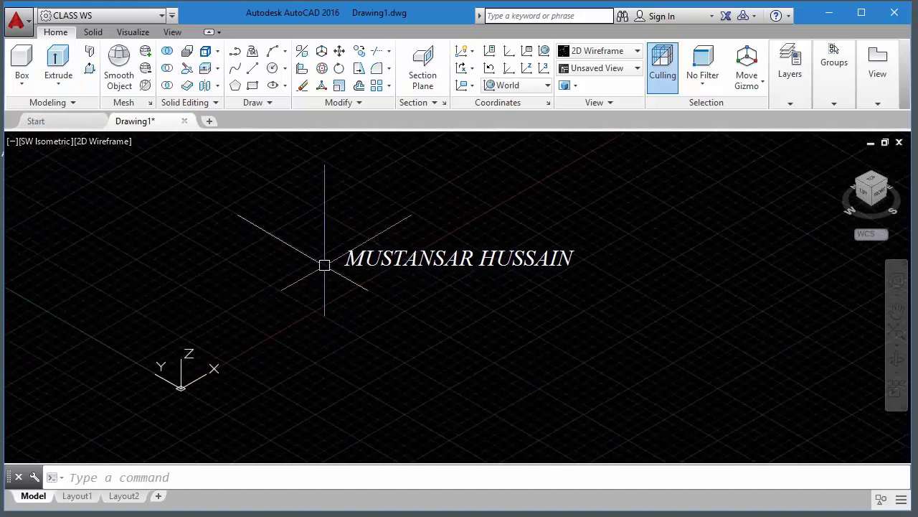
type("rec")
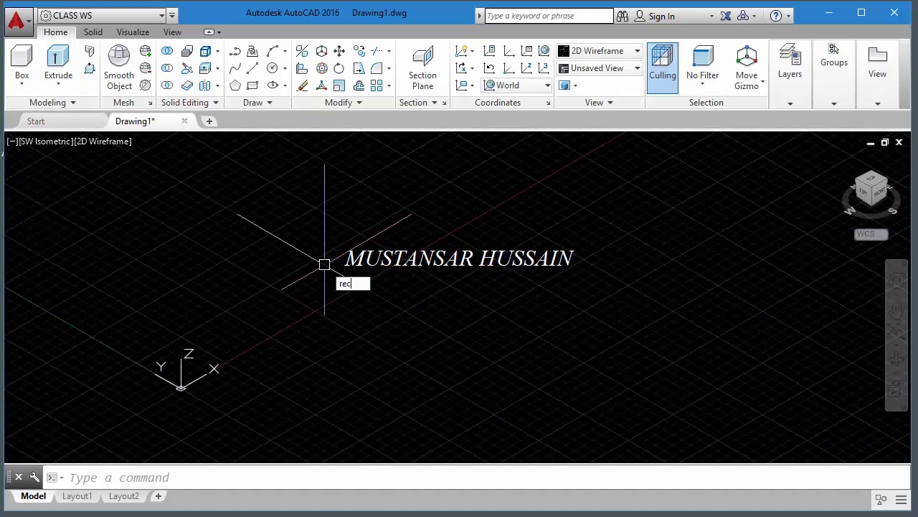
key("Return")
left_click(205, 227)
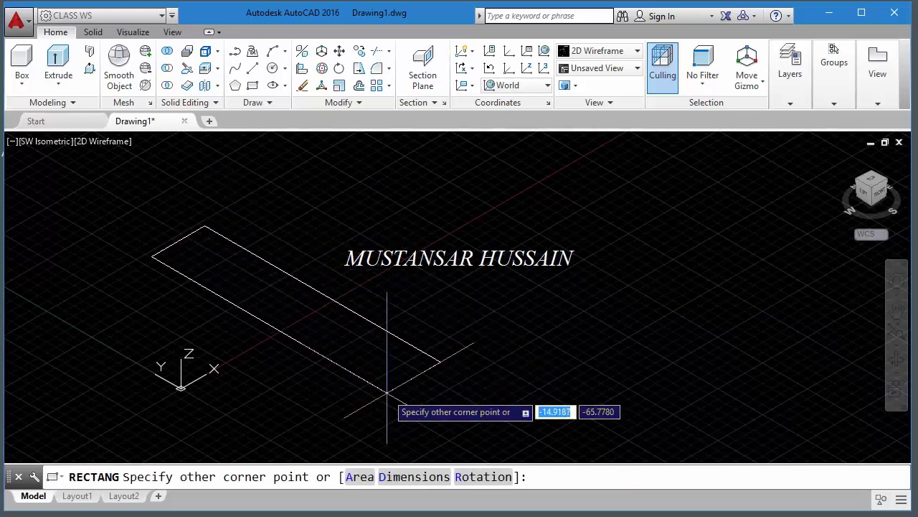
left_click(202, 301)
middle_click_drag(227, 251, 246, 330)
key("F7")
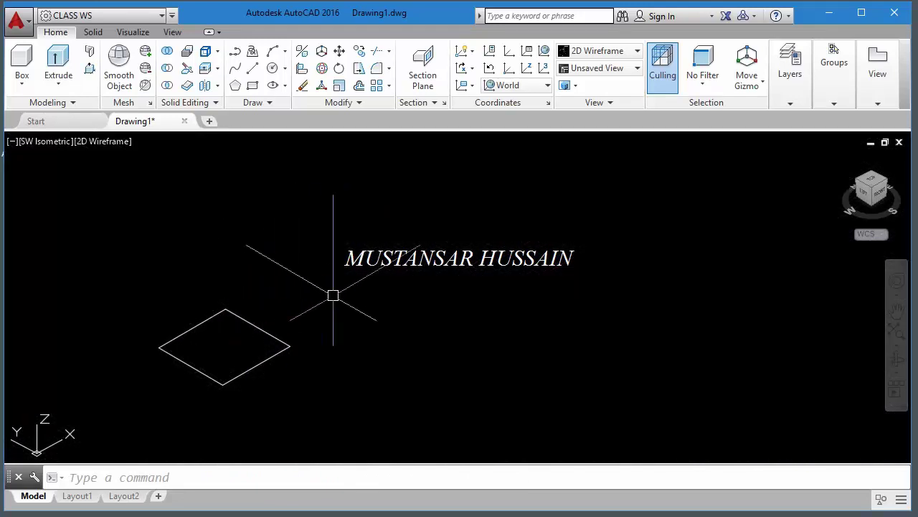
Step: Extrude the rectangle upward in Solid mode to a height of about 70 units
scroll(279, 300, "down", 2)
middle_click_drag(277, 300, 193, 343)
scroll(242, 358, "up", 2)
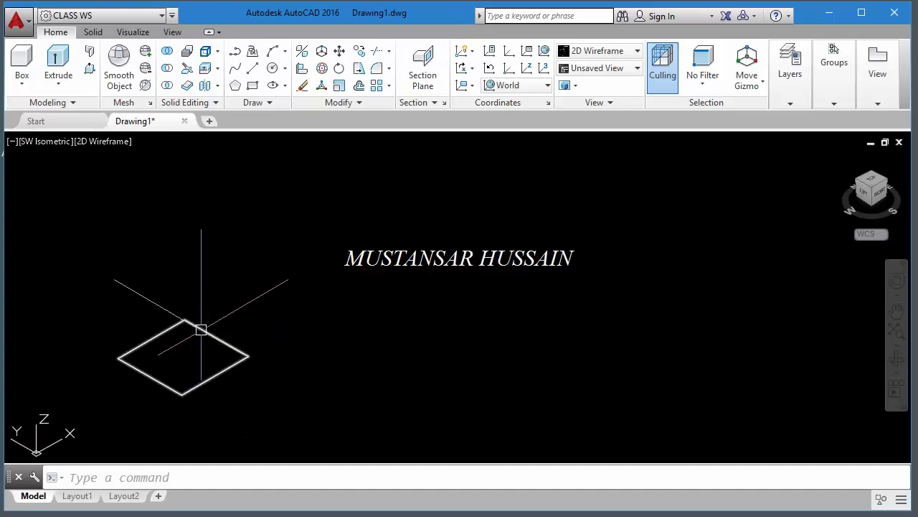
type("ext")
key("Return")
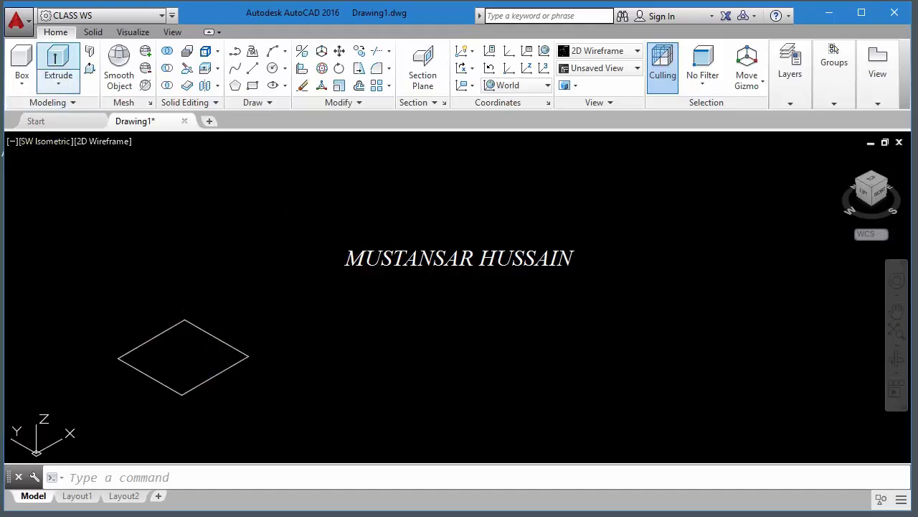
left_click(58, 80)
left_click(72, 109)
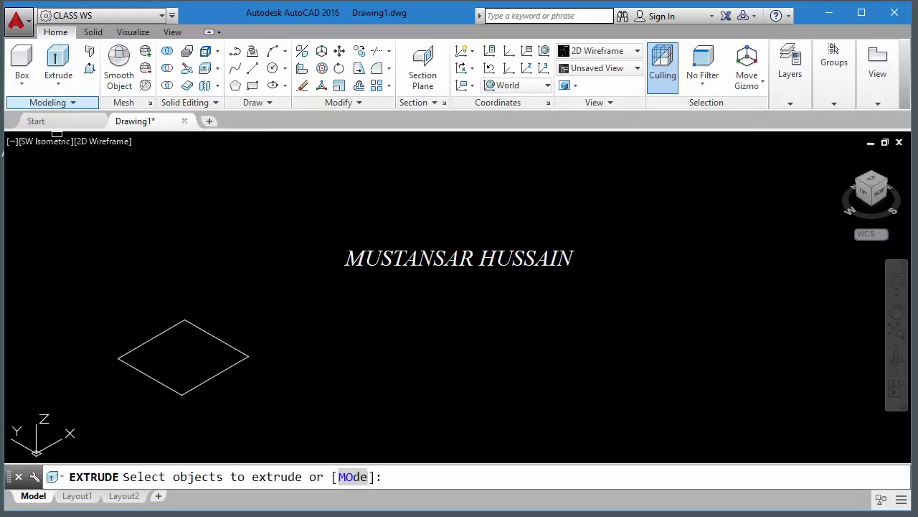
scroll(153, 296, "down", 2)
middle_click_drag(153, 296, 136, 338)
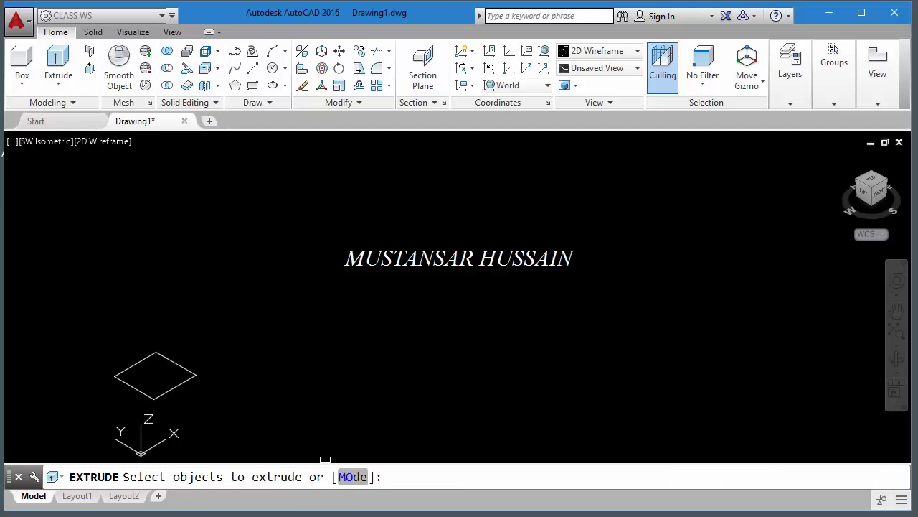
left_click(353, 477)
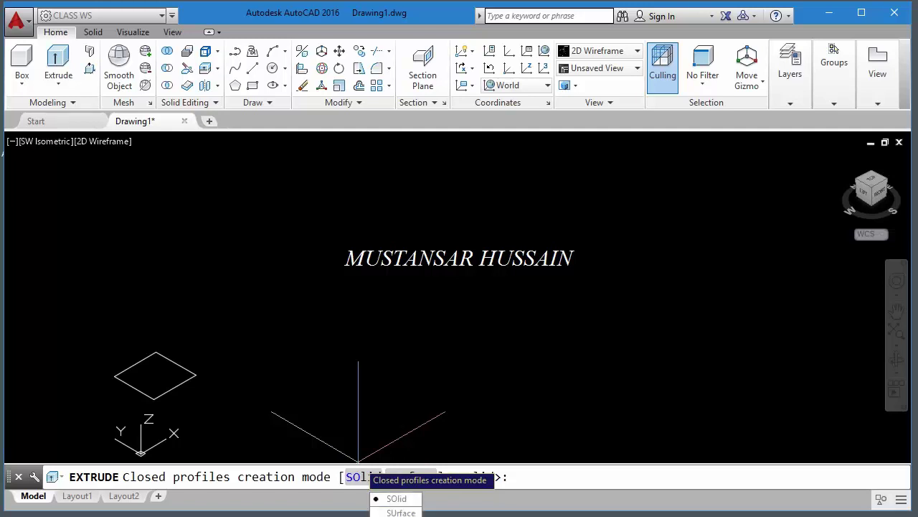
left_click(356, 476)
left_click(179, 389)
key("Return")
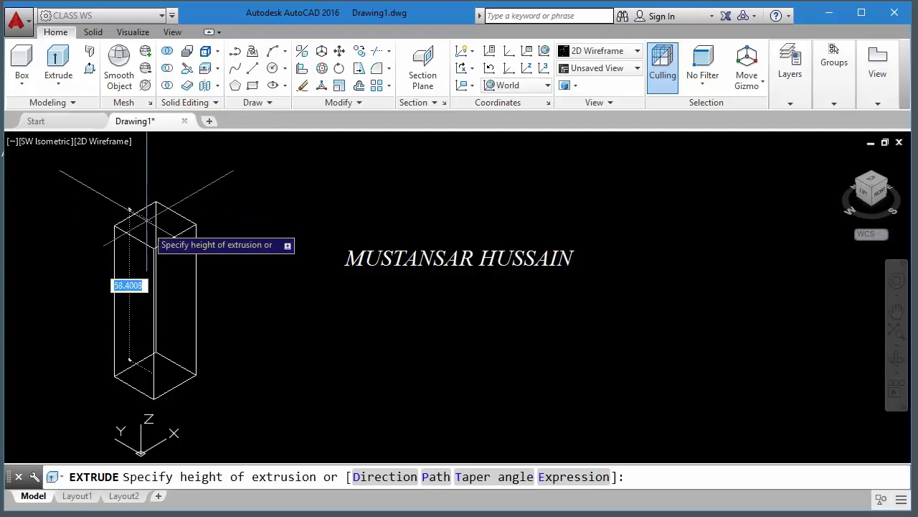
left_click(153, 193)
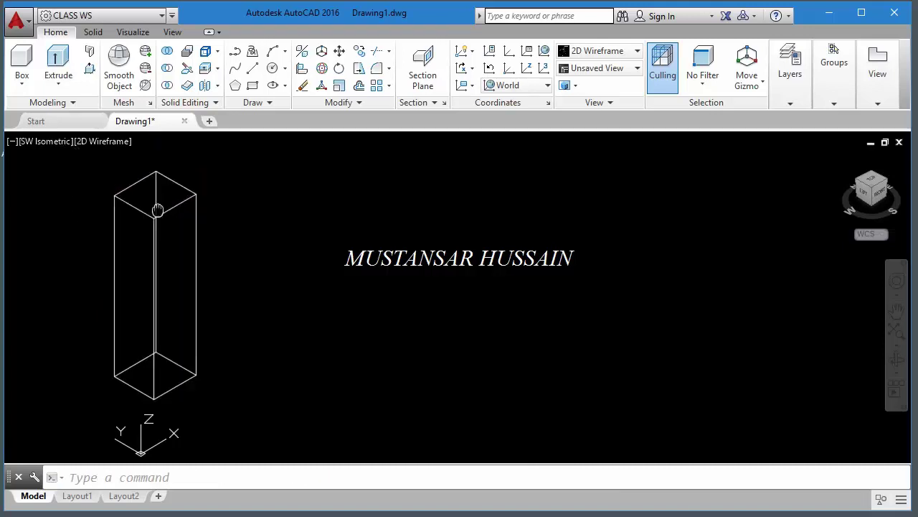
Step: Switch the viewport's visual style to Conceptual
middle_click_drag(156, 207, 158, 232)
left_click(104, 141)
left_click(133, 194)
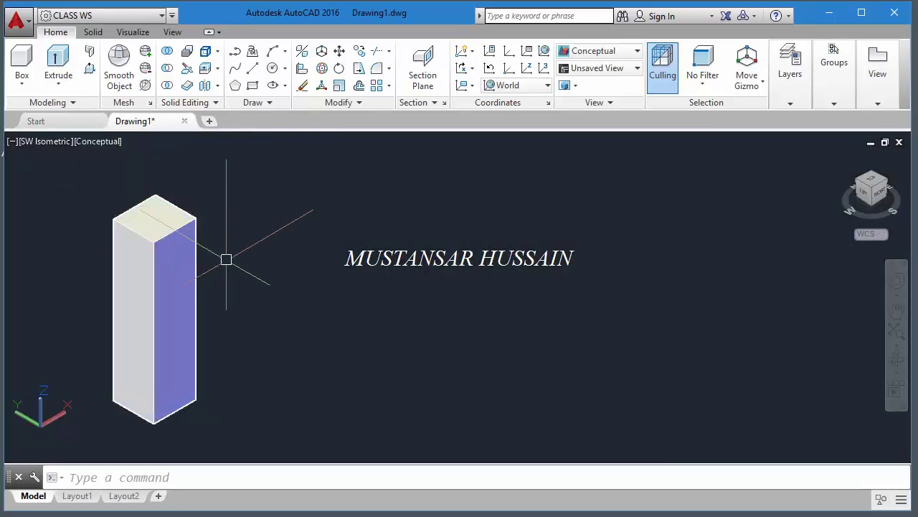
Step: Draw a second rectangle on the XY plane beside the extruded solid
scroll(229, 263, "down", 2)
middle_click_drag(232, 262, 144, 323)
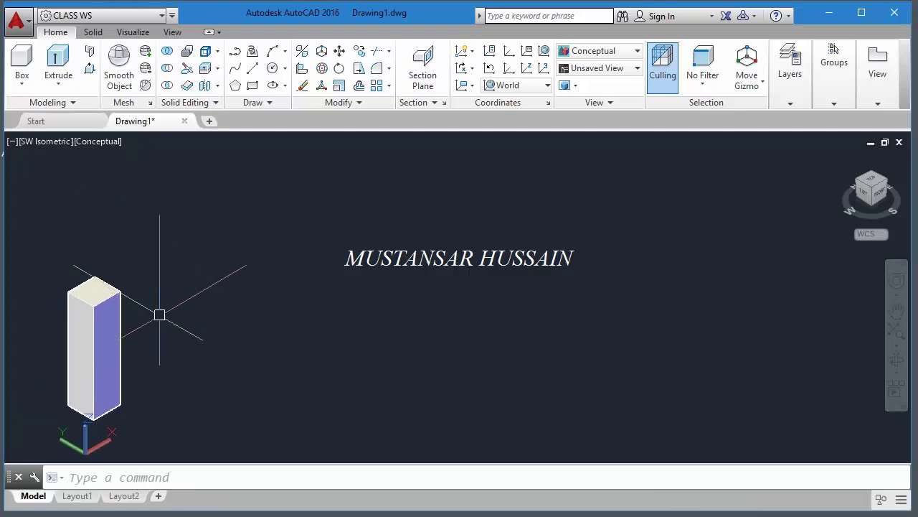
type("c")
key("Return")
left_click(211, 300)
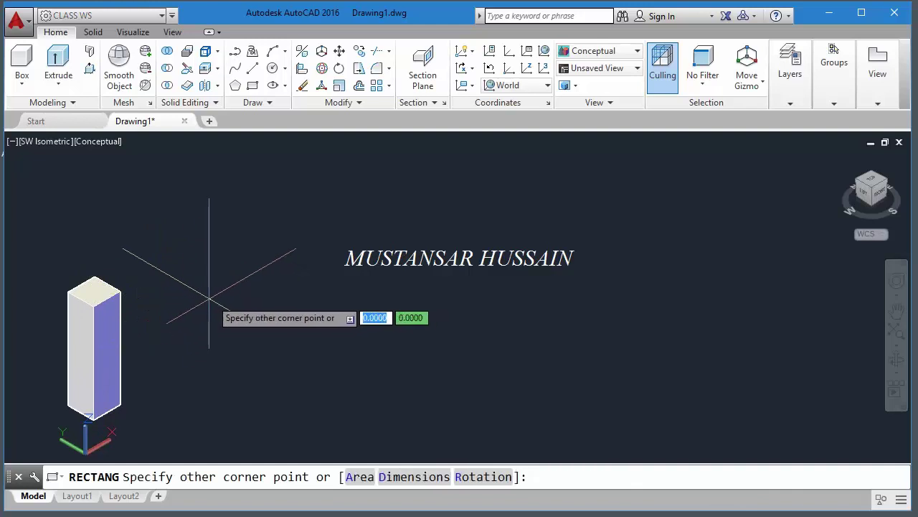
left_click(216, 340)
Step: Extrude the second rectangle upward in Surface mode, making it shorter than the solid beside it
scroll(207, 323, "up", 2)
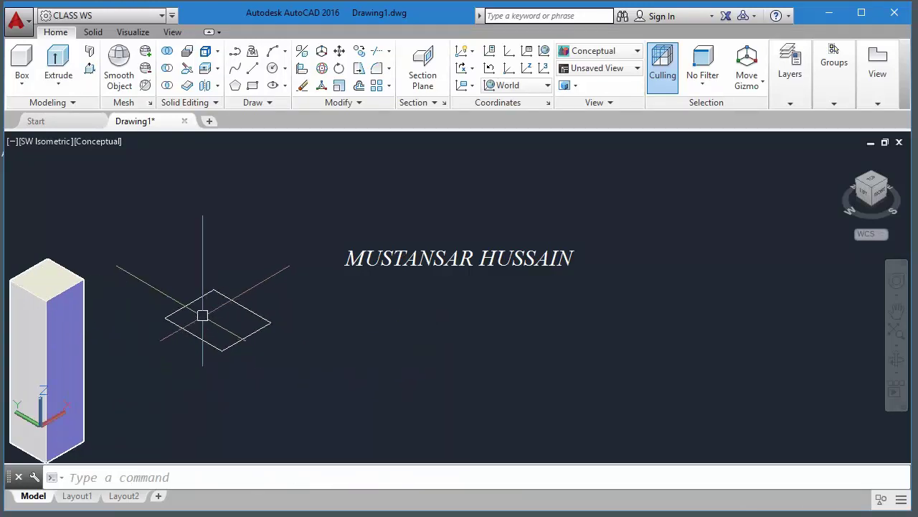
left_click(58, 63)
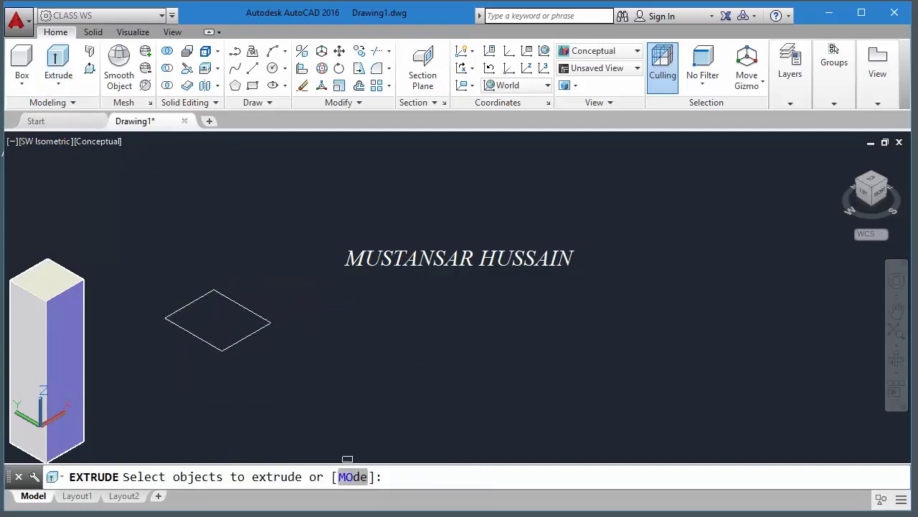
left_click(352, 477)
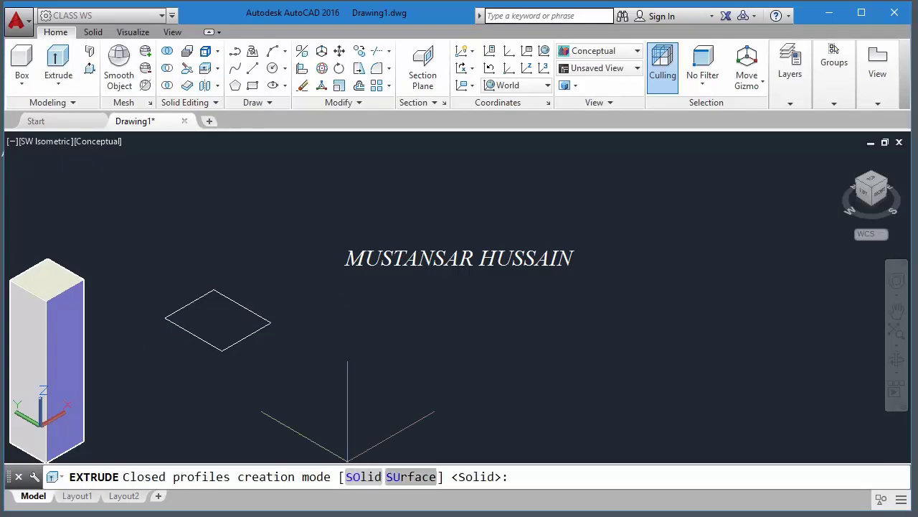
key("Return")
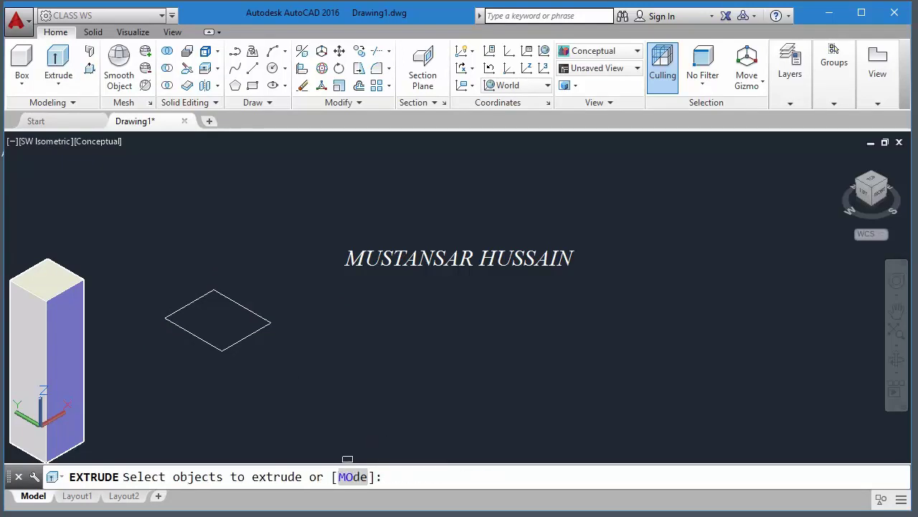
left_click(228, 345)
key("Return")
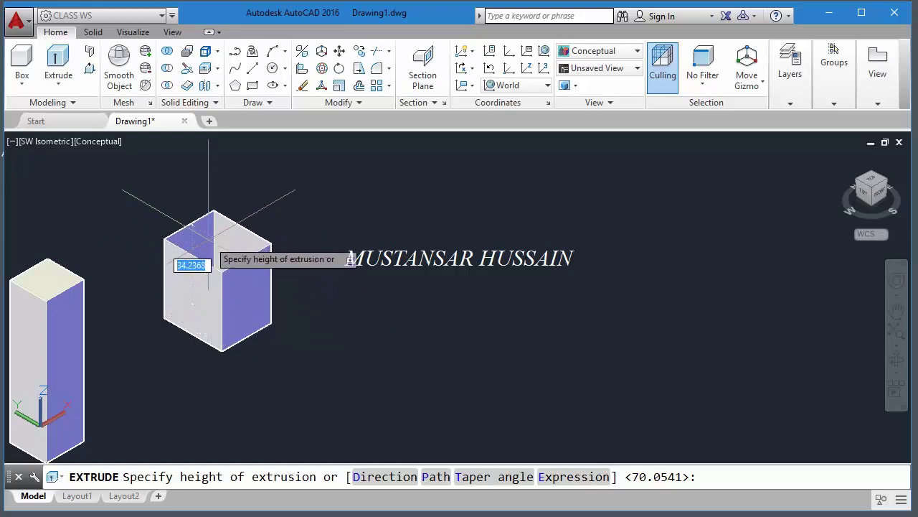
left_click(193, 216)
scroll(208, 219, "up", 4)
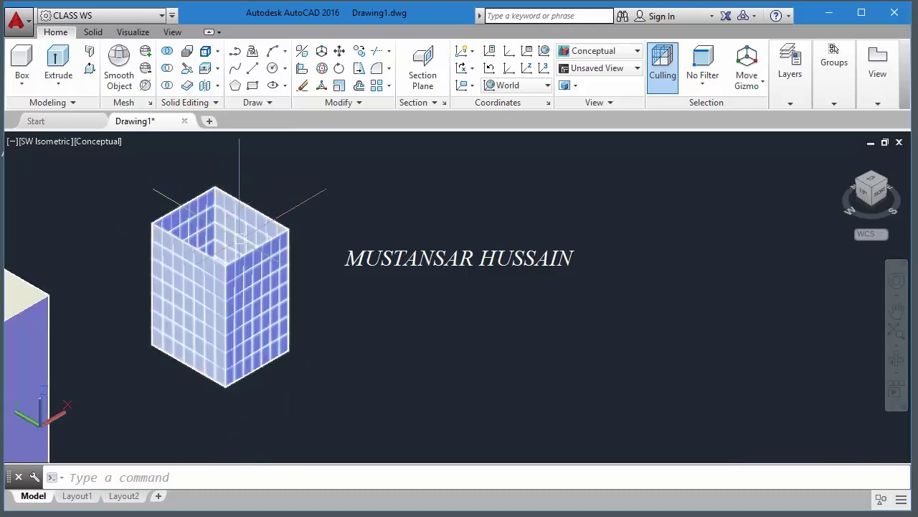
mouse_move(222, 248)
middle_mouse_down("shift")
mouse_move(236, 258)
mouse_move(258, 237)
mouse_move(244, 251)
mouse_move(222, 247)
mouse_move(233, 260)
mouse_move(217, 241)
mouse_move(225, 237)
mouse_move(175, 315)
mouse_move(234, 265)
middle_mouse_up("shift")
middle_click_drag(248, 327, 201, 332, "shift")
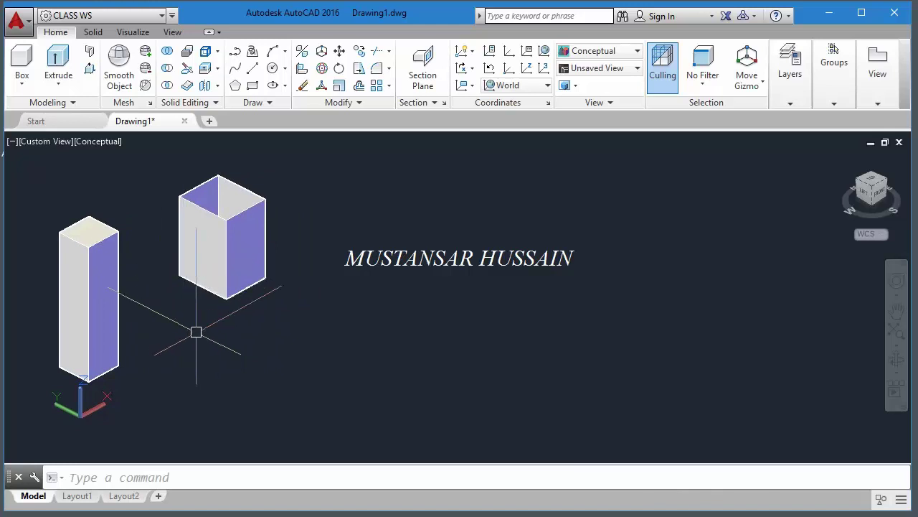
type("l")
key("Return")
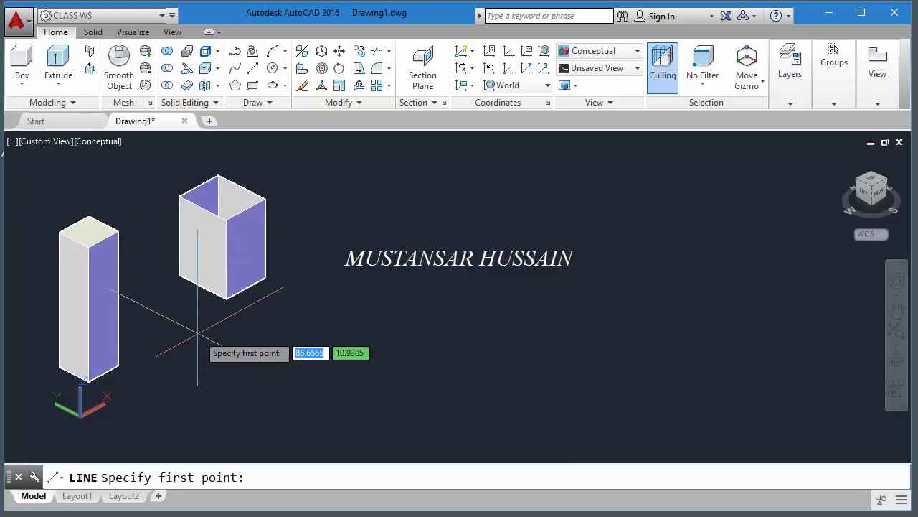
middle_click_drag(333, 291, 297, 262)
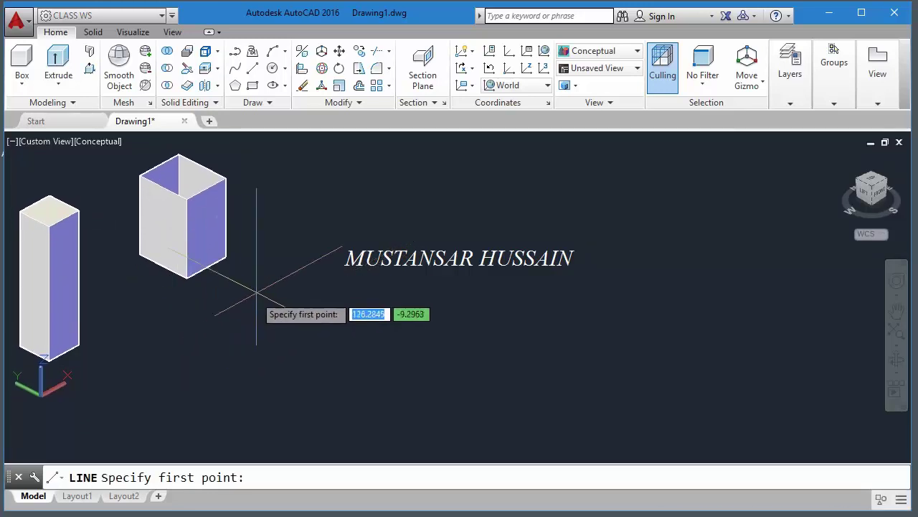
left_click(334, 248)
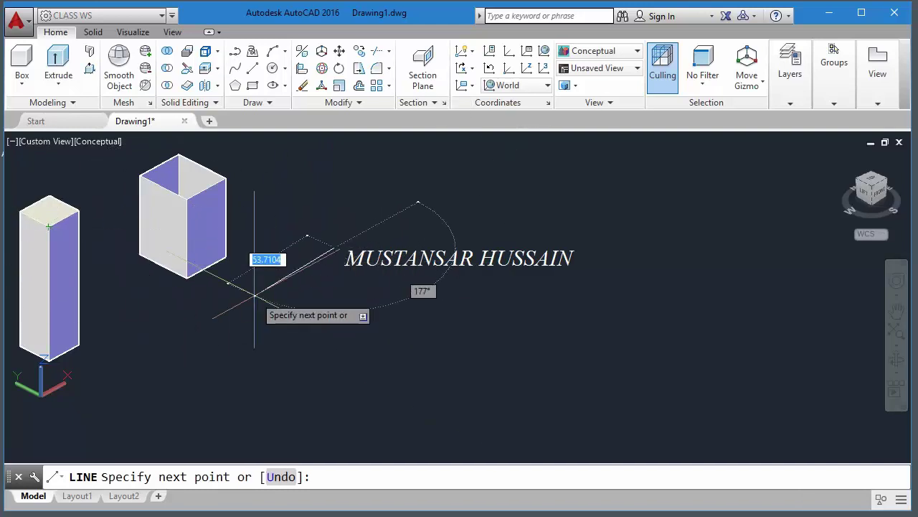
key("Escape")
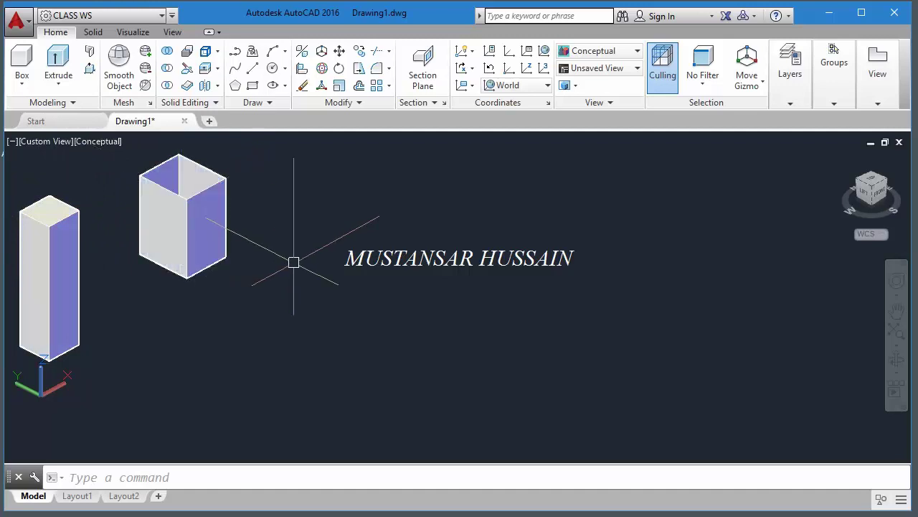
Step: Draw a closed 10 by 10 unit square from separate lines beside the hollow surface box, with Ortho on
type("l")
key("Return")
left_click(344, 228)
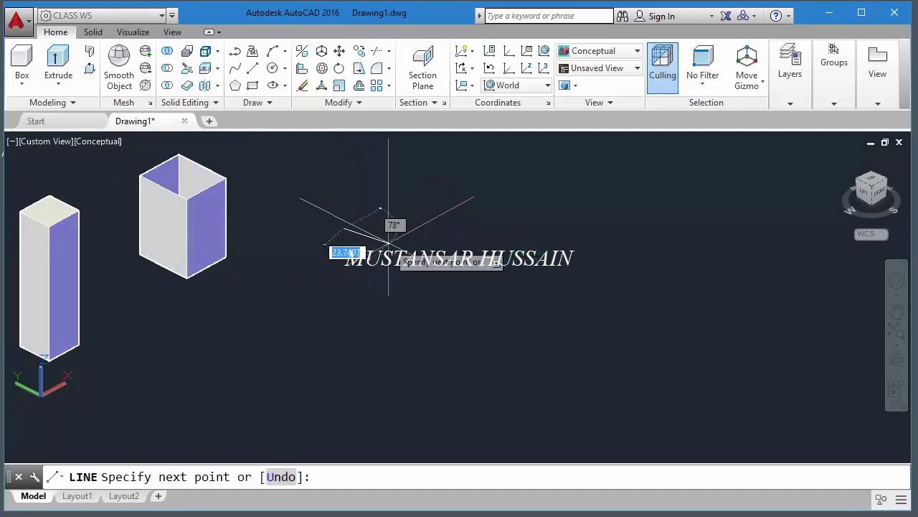
key("F8")
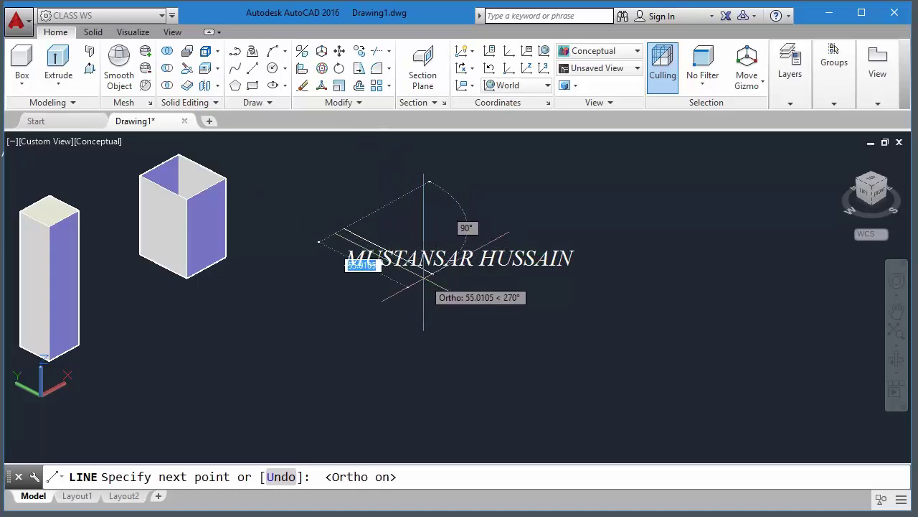
type("10")
key("Return")
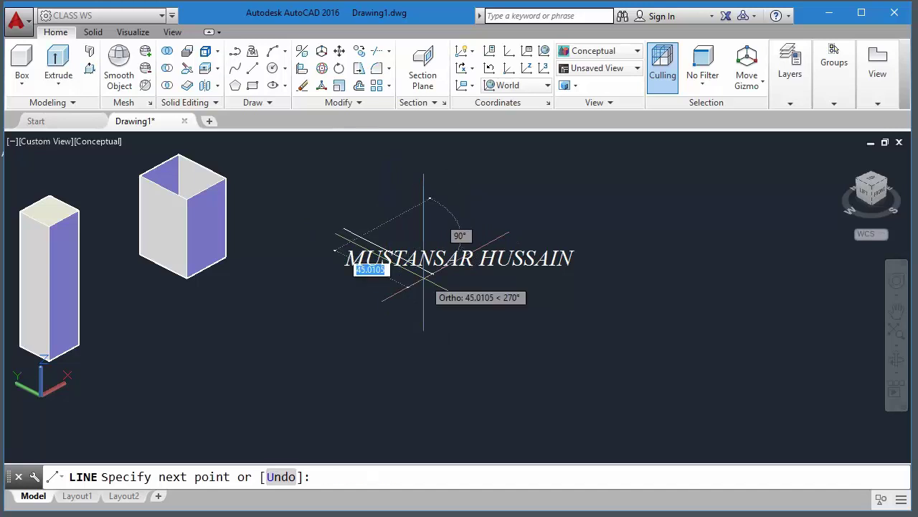
type("10")
key("Return")
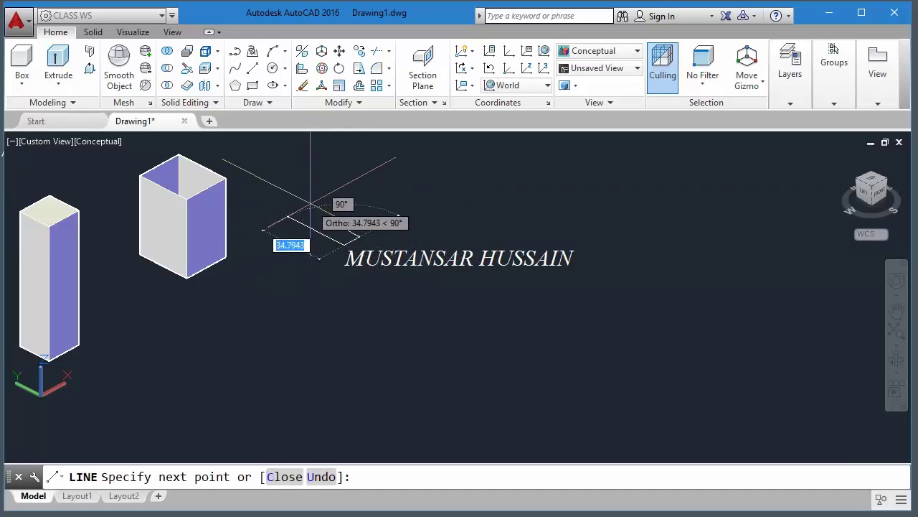
type("10")
key("Return")
key("Return")
Step: Start the Extrude command and set its creation mode to Solid
scroll(327, 230, "up", 8)
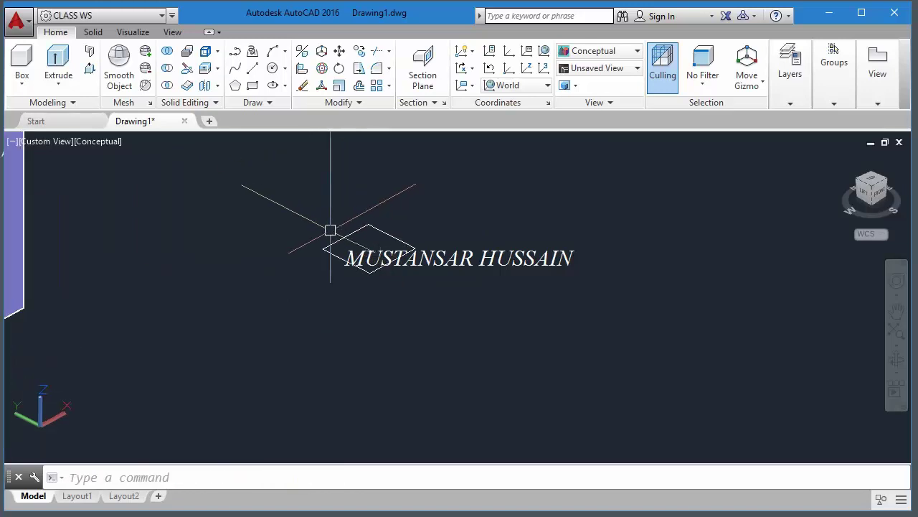
middle_click_drag(376, 236, 331, 298)
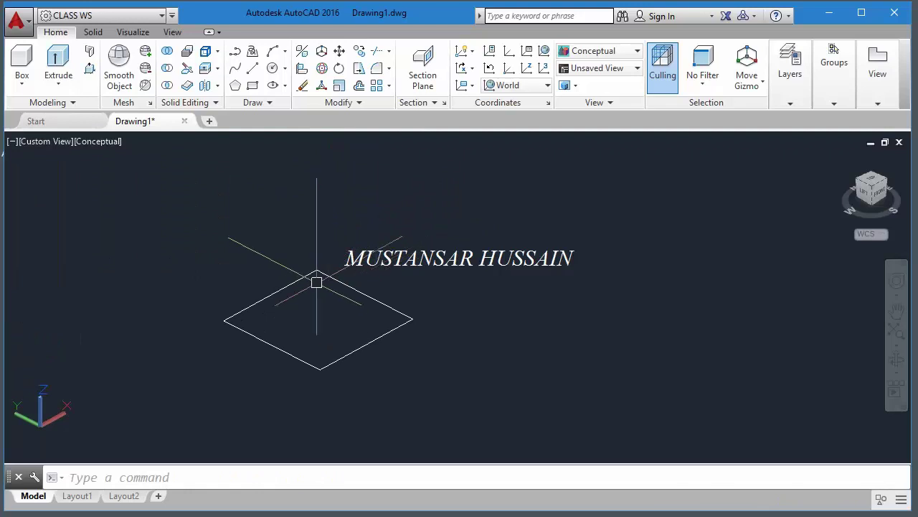
middle_click_drag(298, 290, 292, 292)
type("ext")
key("Return")
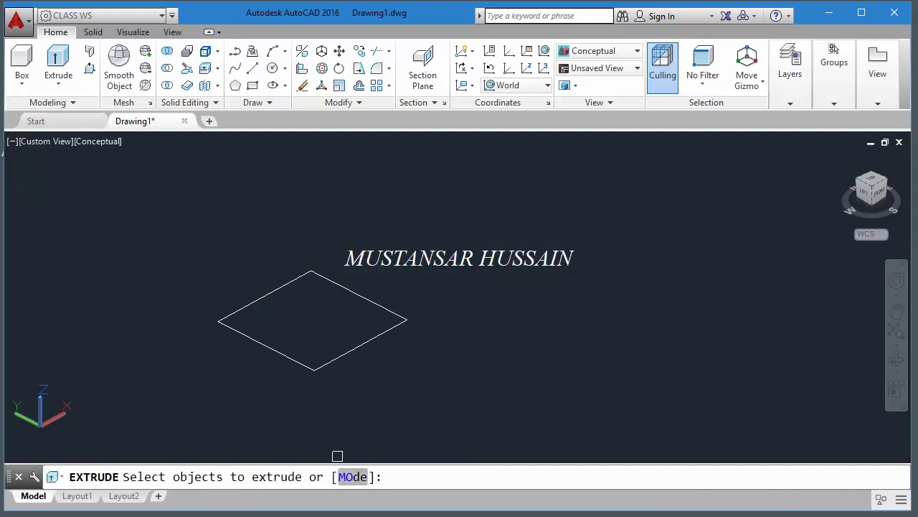
left_click(352, 477)
left_click(358, 476)
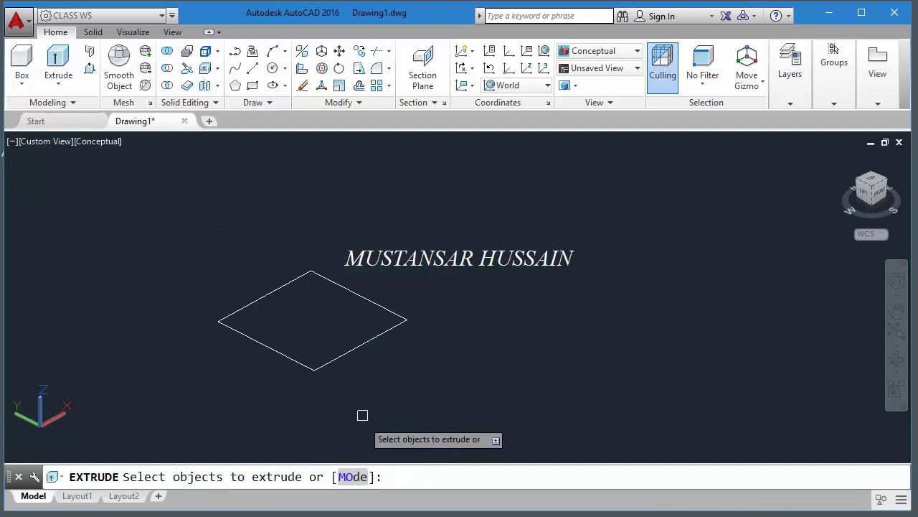
Step: Extrude the square's four separate lines upward to a height of about 13 units
left_click(357, 350)
left_click(365, 300)
left_click(275, 294)
left_click(257, 346)
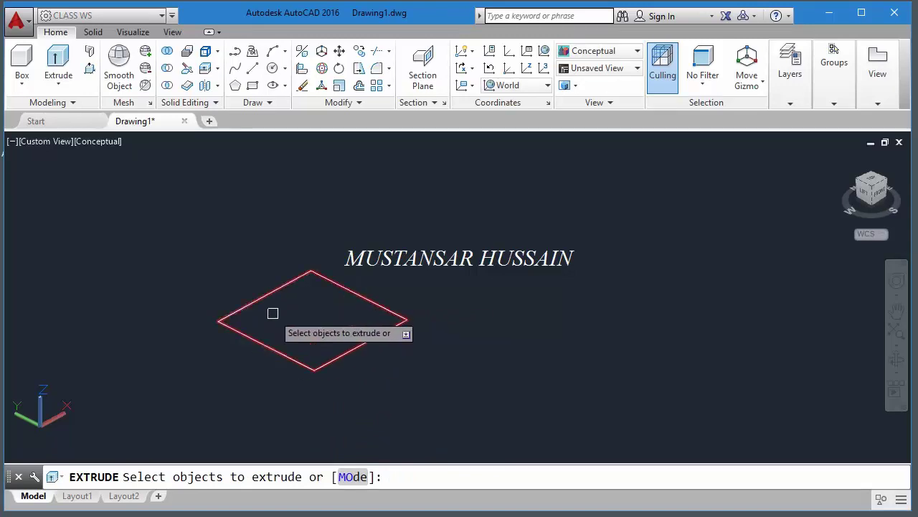
key("Return")
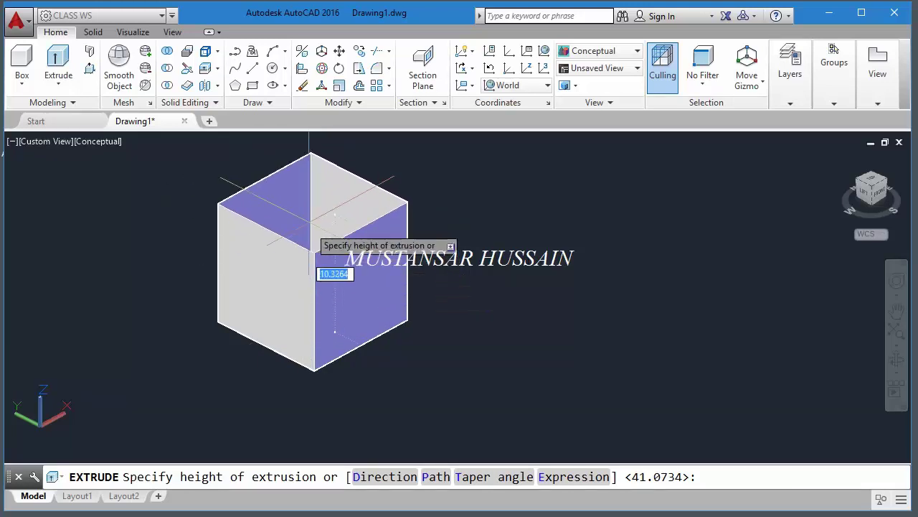
left_click(310, 208)
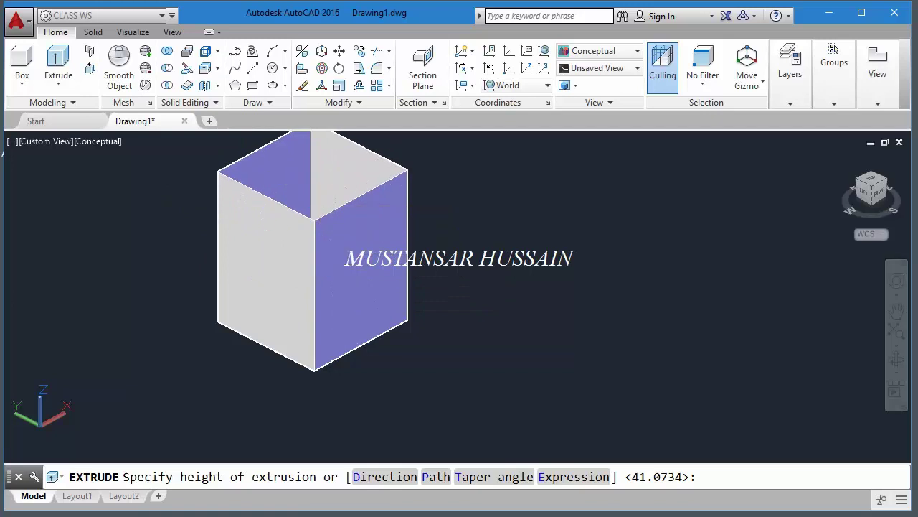
Step: Delete the four surfaces extruded from the square's separate lines
scroll(296, 289, "down", 2)
middle_click_drag(296, 289, 340, 251, "shift")
scroll(300, 294, "down", 2)
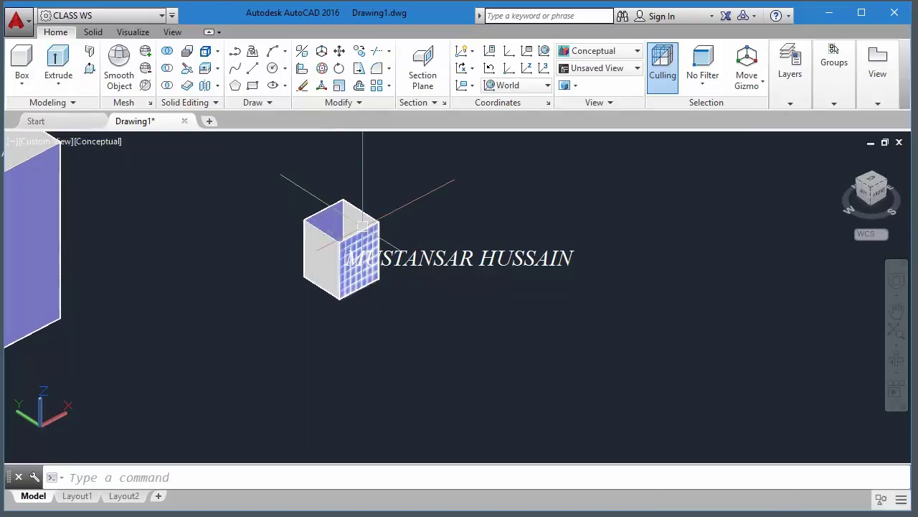
left_click(396, 240)
left_click(243, 181)
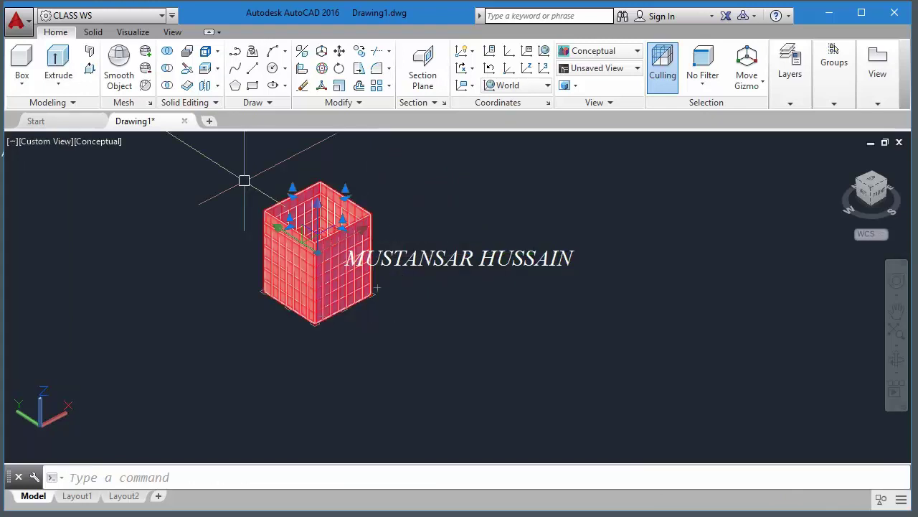
key("Delete")
Step: Join the square's four separate lines into a single closed profile
middle_click_drag(329, 287, 282, 267)
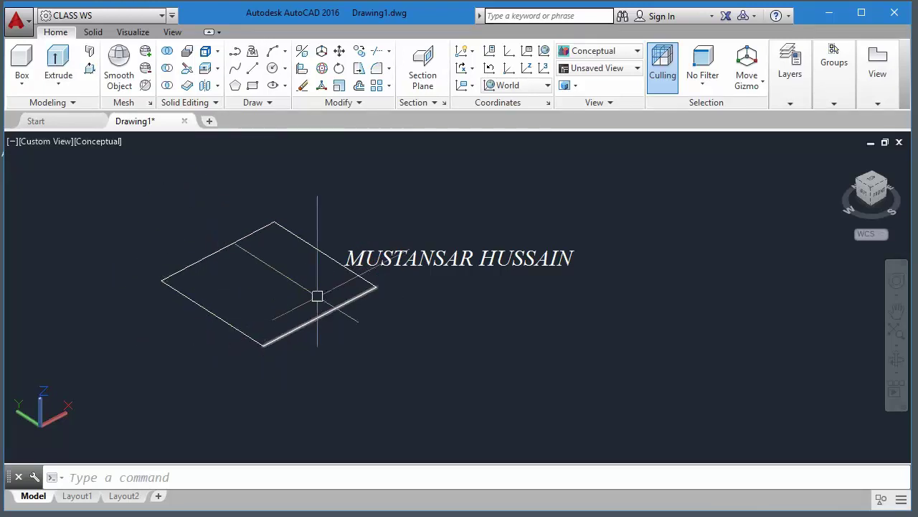
scroll(270, 294, "down", 2)
mouse_move(270, 294)
middle_mouse_down()
mouse_move(269, 305)
mouse_move(262, 300)
middle_mouse_up()
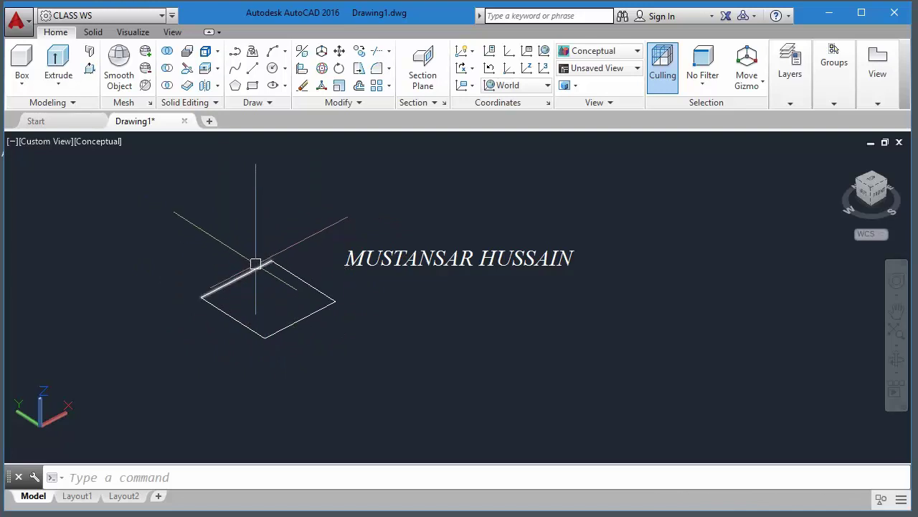
type("j")
key("Return")
left_click(145, 216)
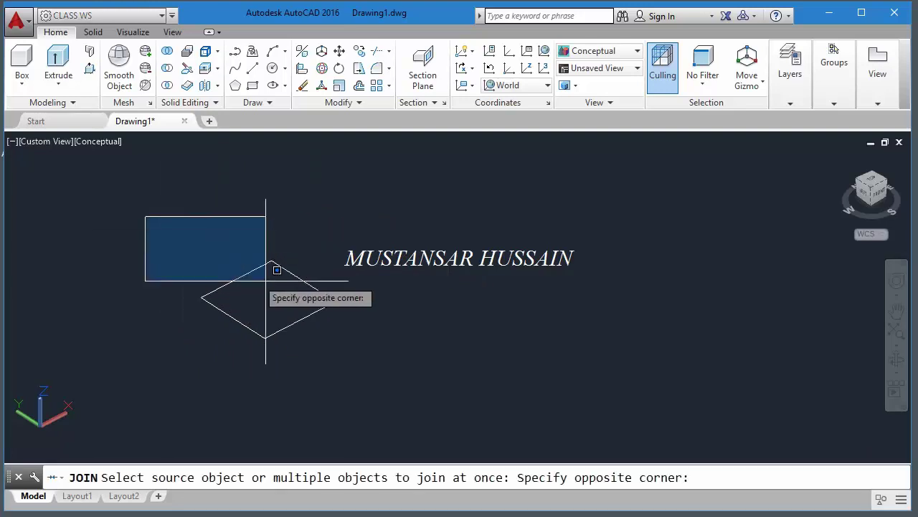
left_click(397, 370)
key("Return")
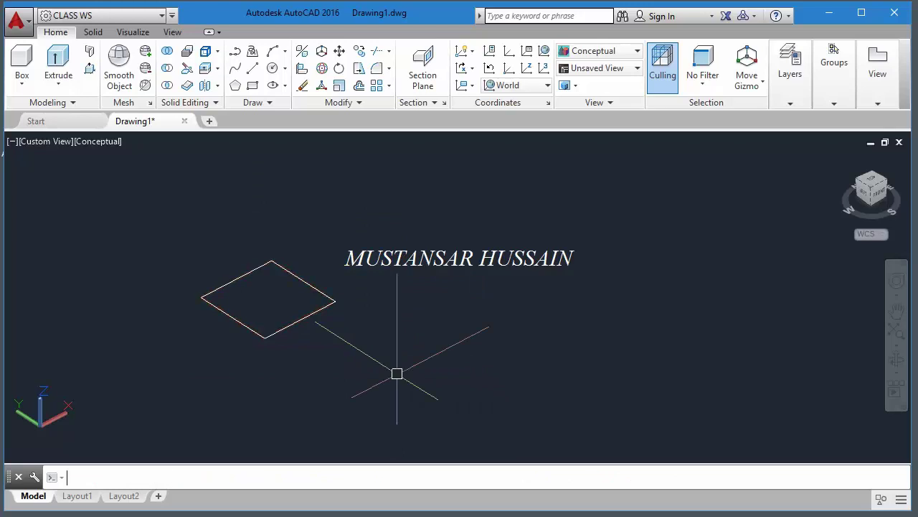
key("Escape")
Step: Extrude the joined square upward in Solid mode into a tall, narrow column
type("ext")
key("Return")
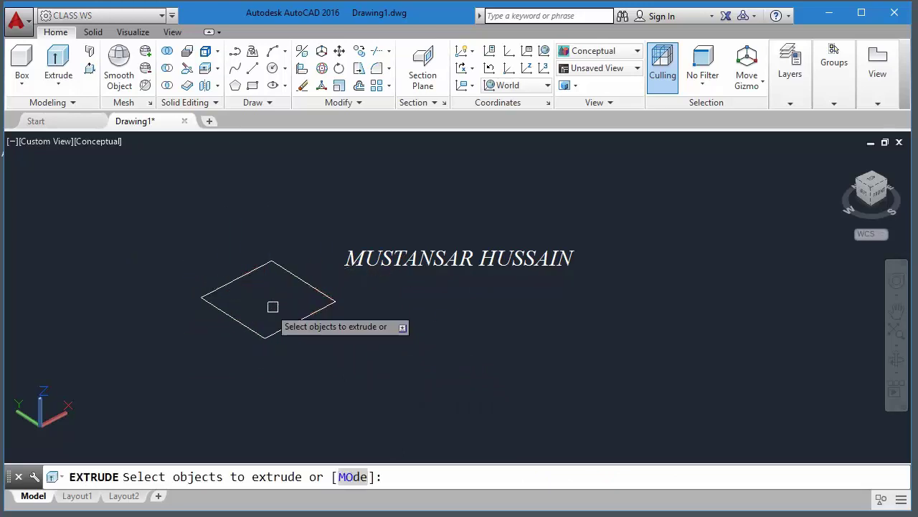
left_click(282, 289)
key("Return")
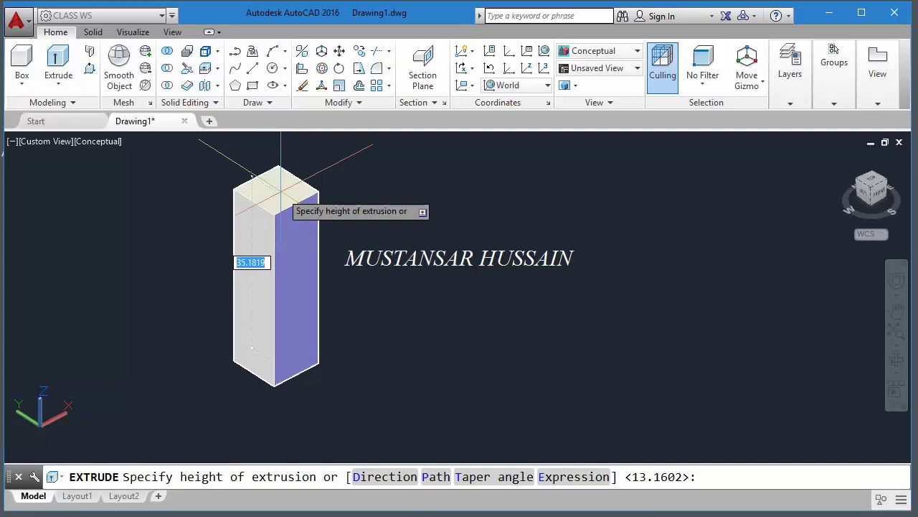
key("Return")
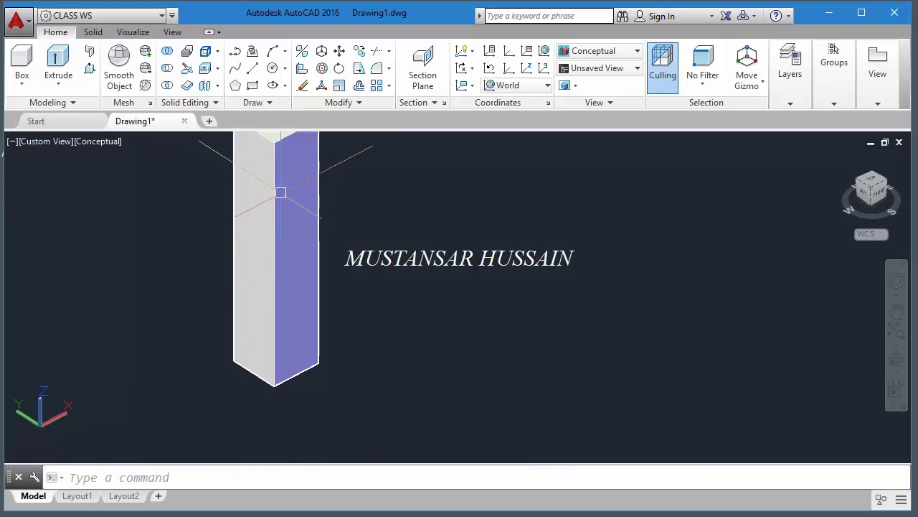
scroll(280, 189, "down", 4)
middle_click_drag(252, 300, 365, 240)
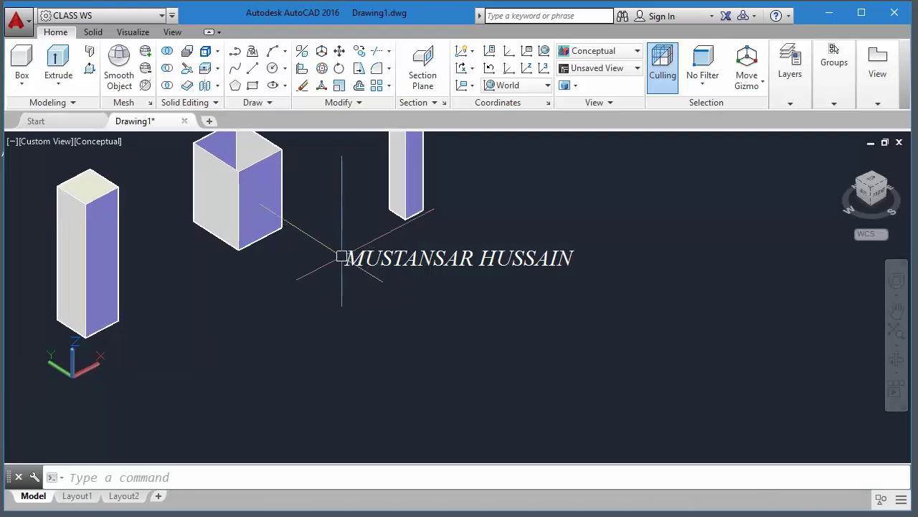
scroll(342, 256, "down", 2)
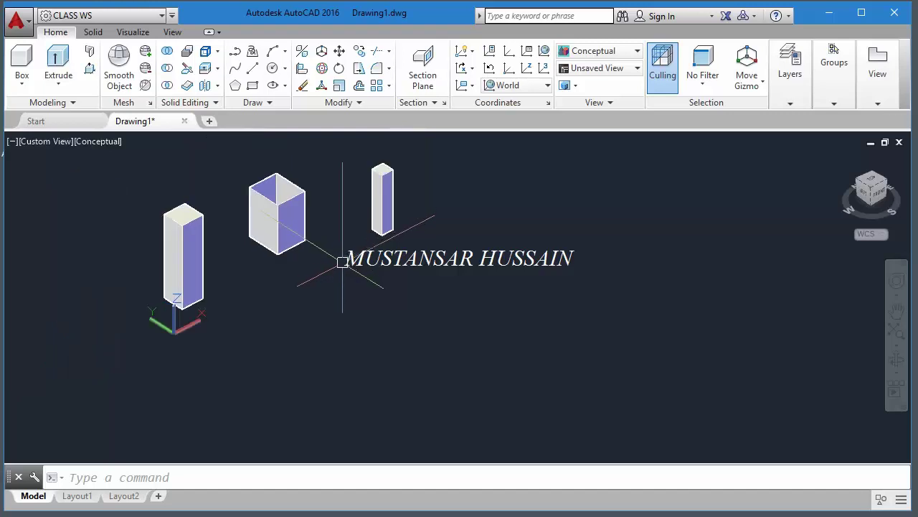
type("rec")
key("Return")
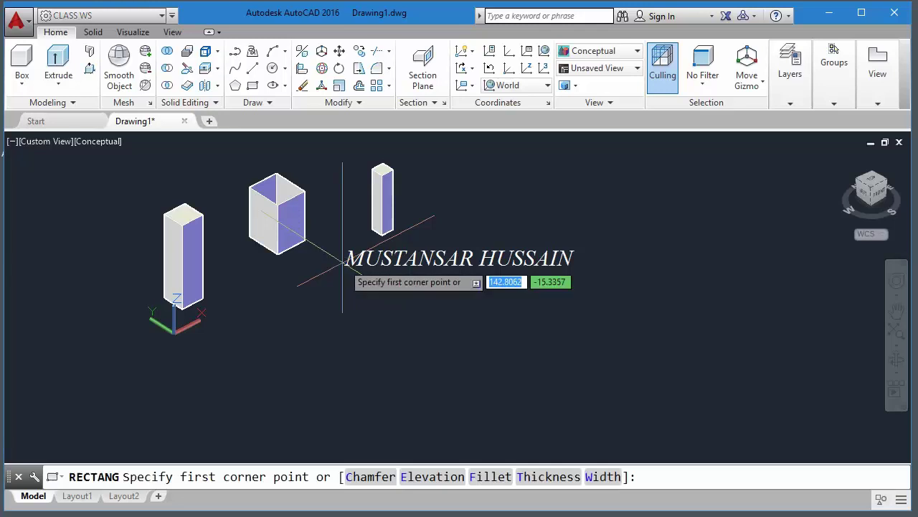
left_click(336, 289)
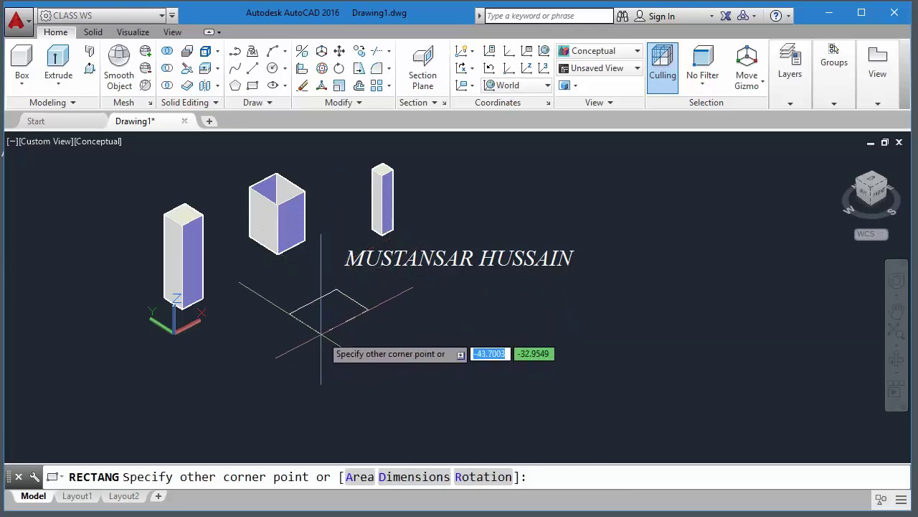
key("Escape")
Step: Draw a rectangle on the XY plane in the free space beyond the narrow solid column
type("p")
key("Return")
left_click_drag(385, 269, 149, 400)
key("Escape")
type("rec")
key("Return")
left_click(270, 279)
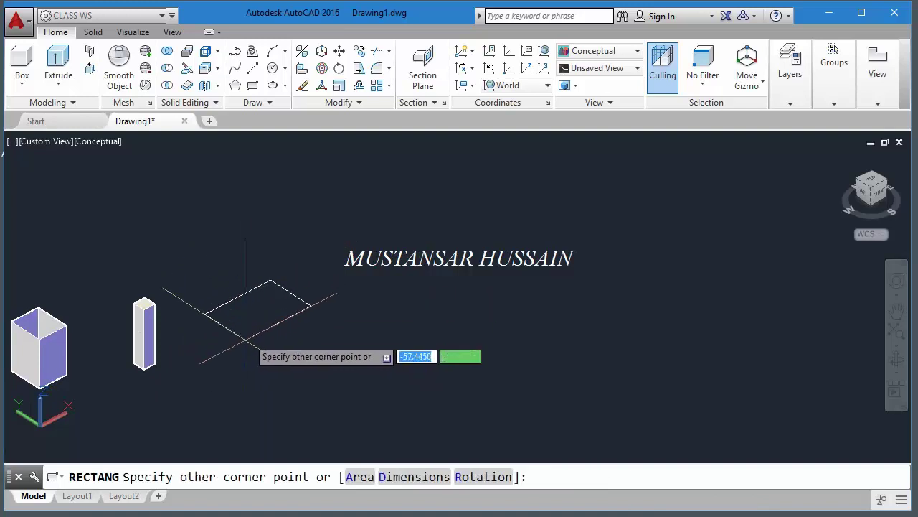
left_click(240, 348)
scroll(264, 309, "up", 2)
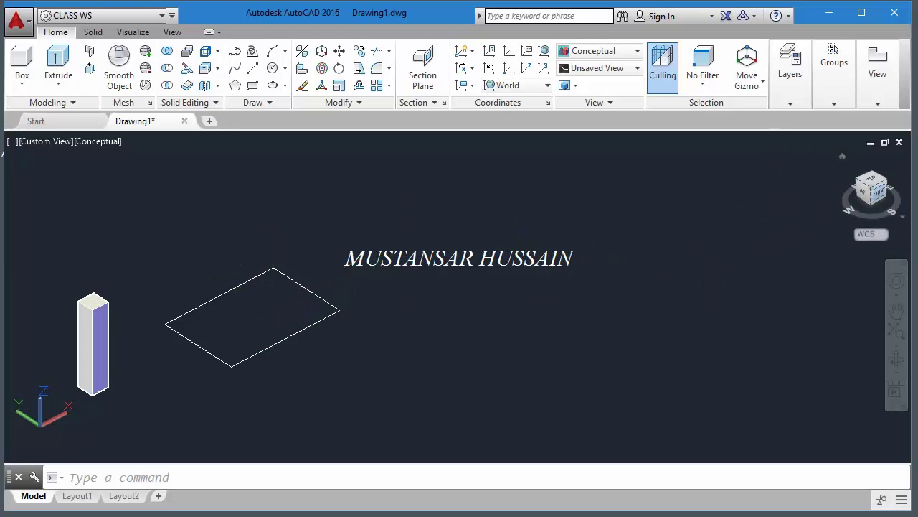
Step: In the front view with Ortho off, draw a slanted line about 93 units long rising outward from the rectangle's far end
left_click(878, 193)
middle_click_drag(566, 338, 362, 377)
scroll(363, 378, "up", 3)
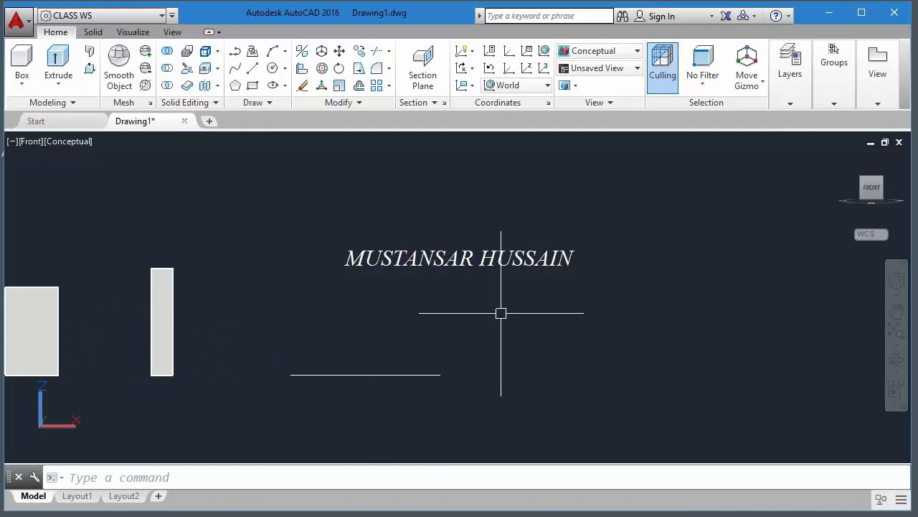
type("l")
key("Return")
left_click(439, 374)
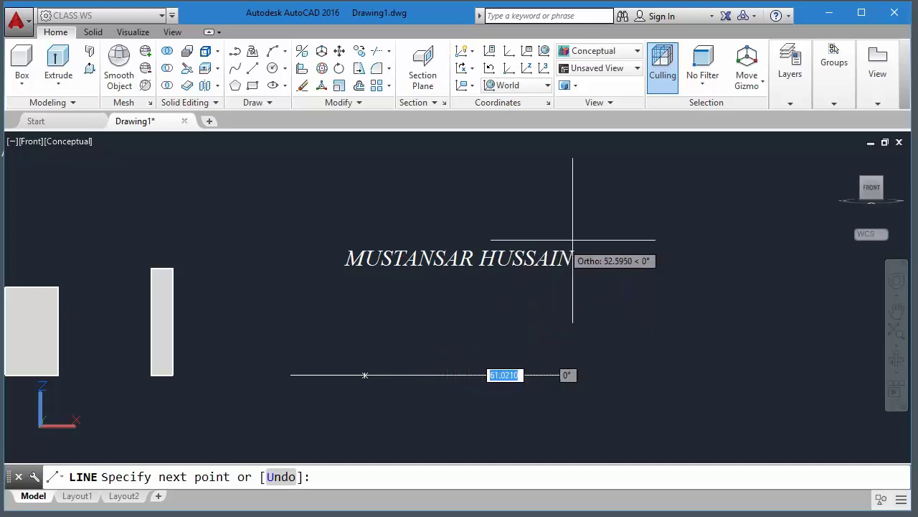
key("F8")
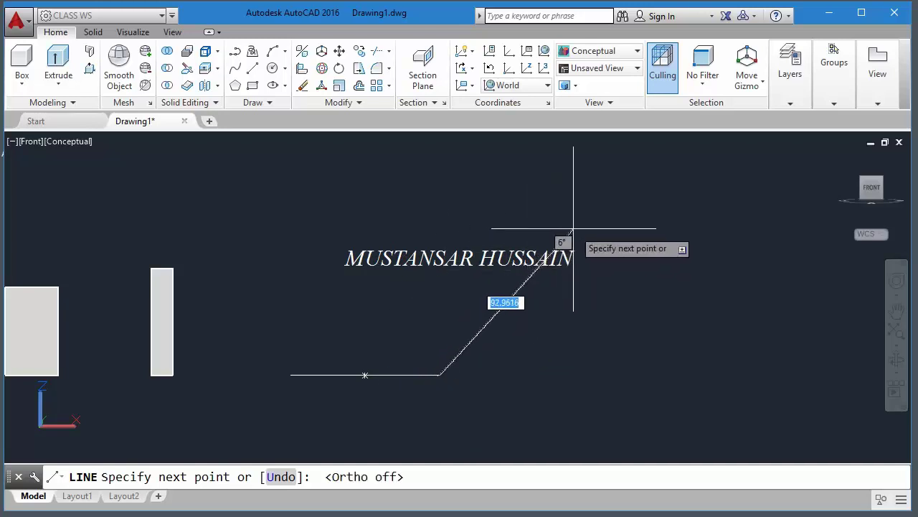
key("Return")
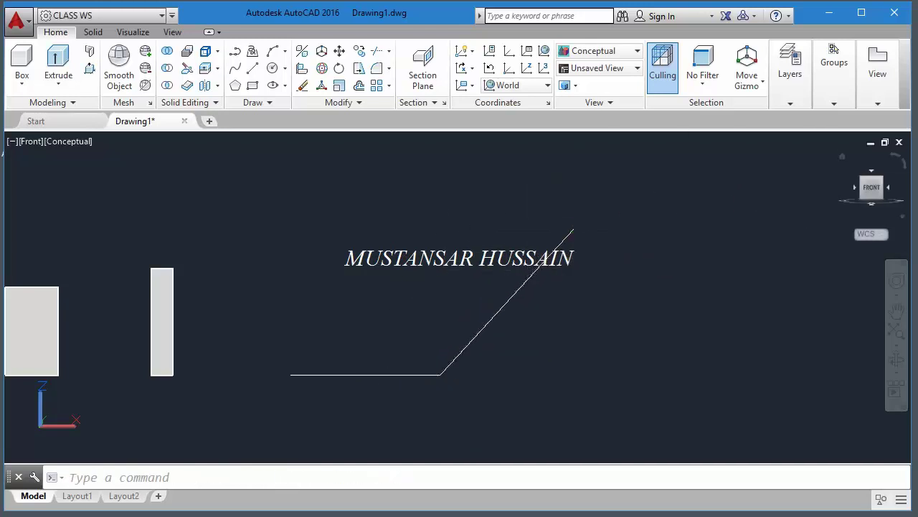
Step: Set the 3D view to parallel projection, angled to show the rectangle and its slanted line
middle_click_drag(459, 323, 427, 353, "shift")
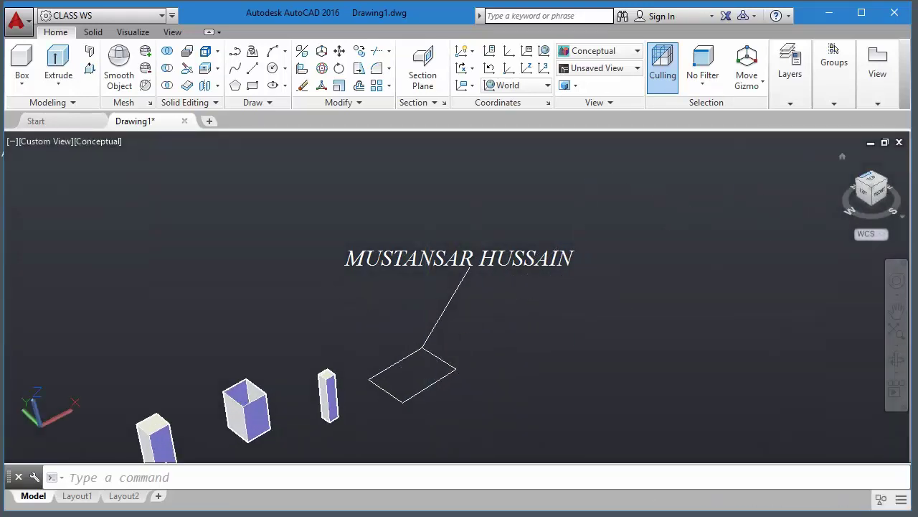
right_click(871, 186)
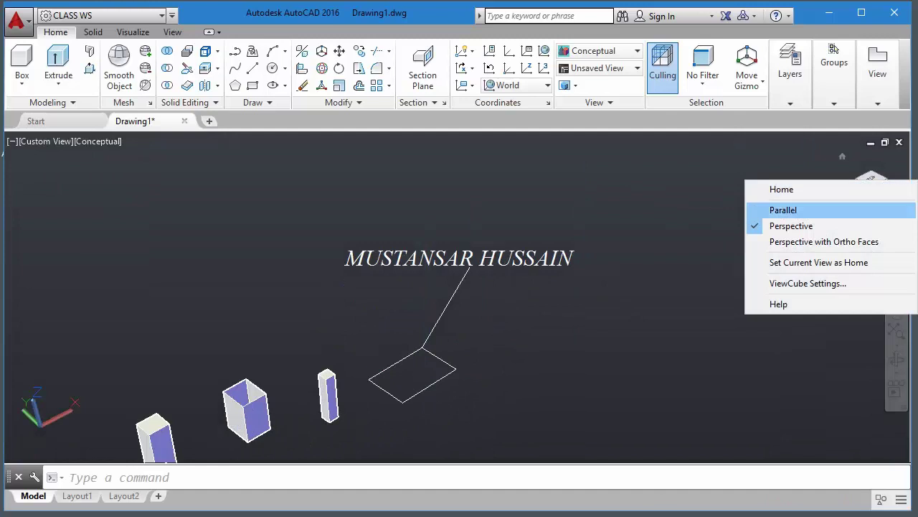
left_click(783, 210)
middle_click_drag(445, 351, 382, 307, "shift")
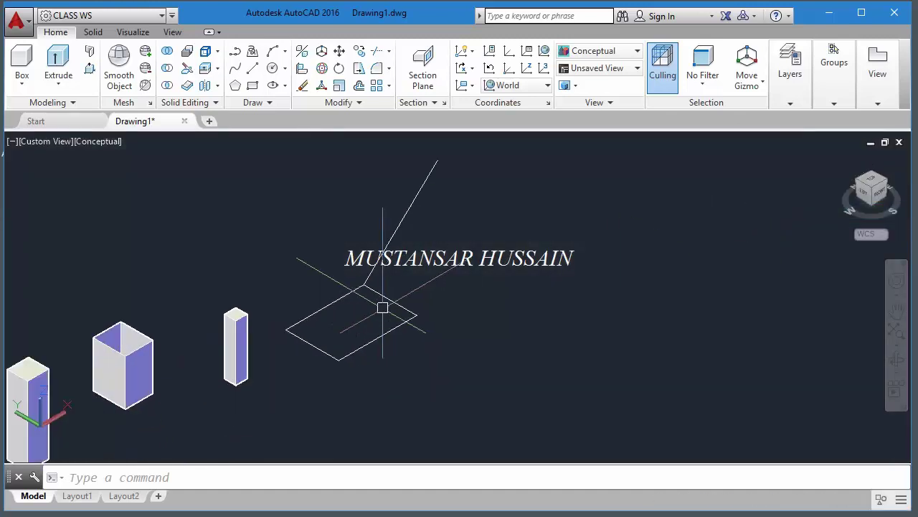
Step: Extrude the rectangle with the Direction option, from the slanted line's lower endpoint to its upper endpoint
scroll(371, 299, "up", 2)
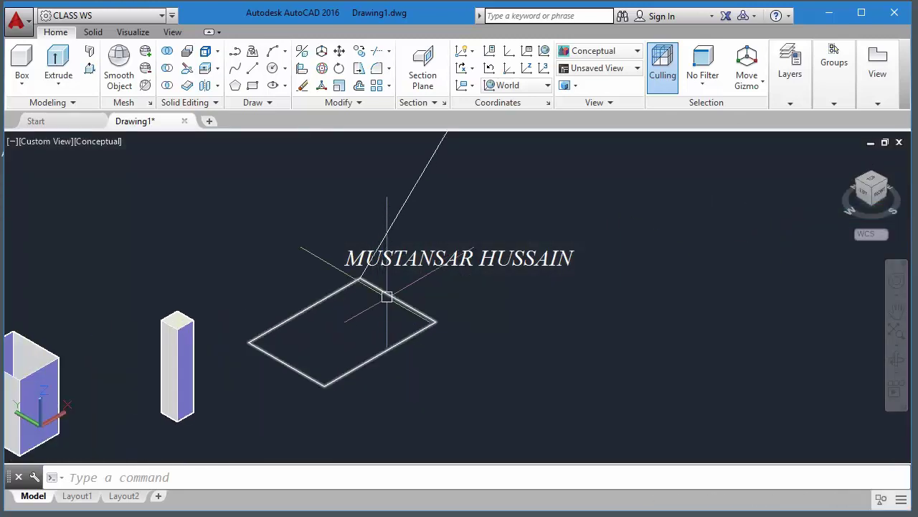
middle_click_drag(401, 303, 436, 325, "shift")
scroll(405, 290, "down", 3)
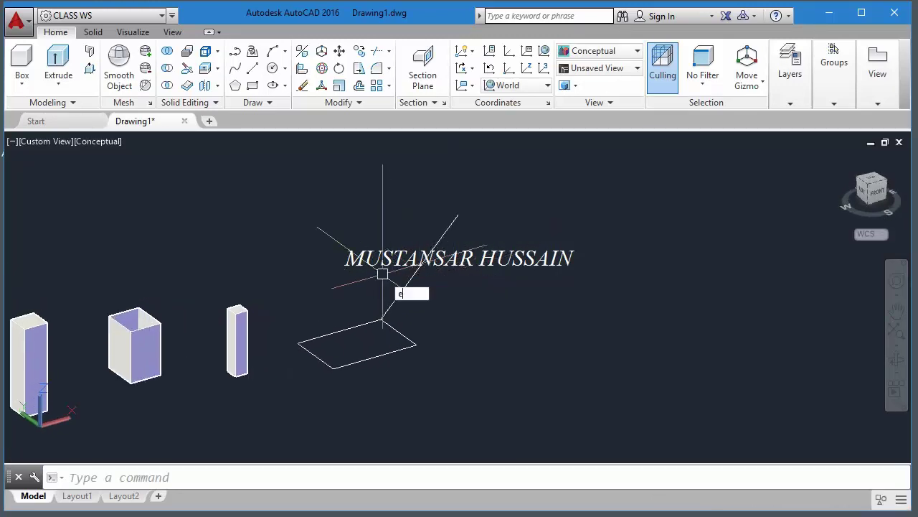
key("Return")
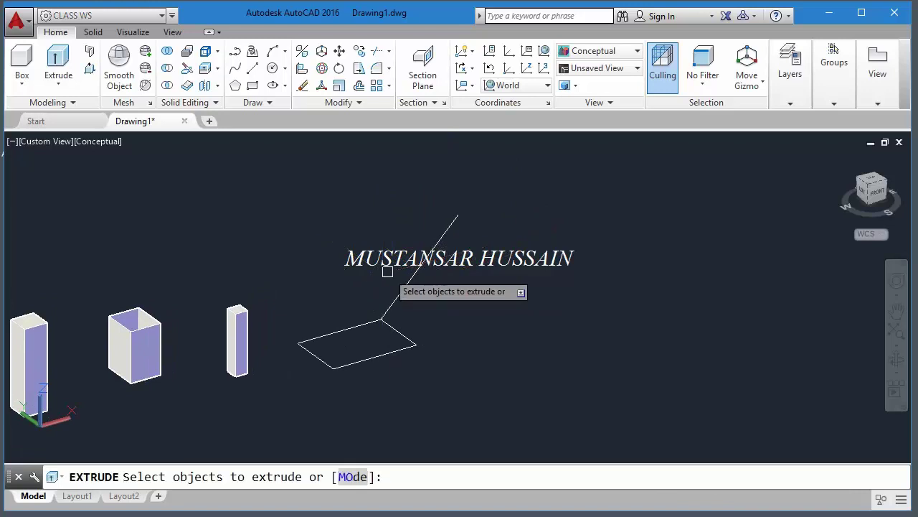
left_click(362, 362)
key("Return")
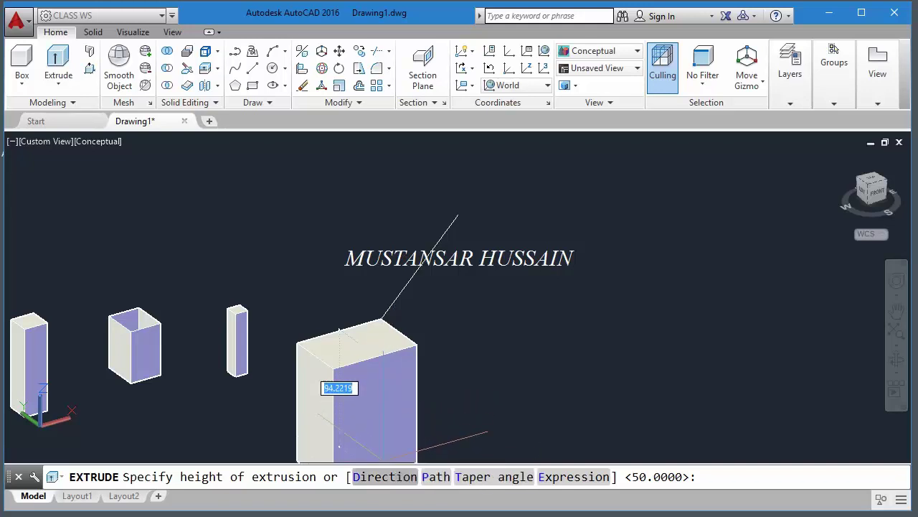
left_click(384, 476)
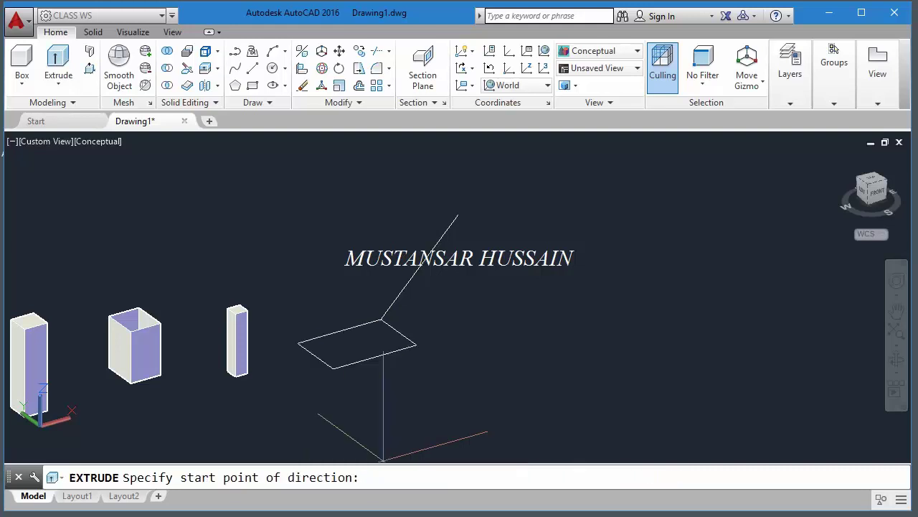
middle_click_drag(401, 310, 390, 332)
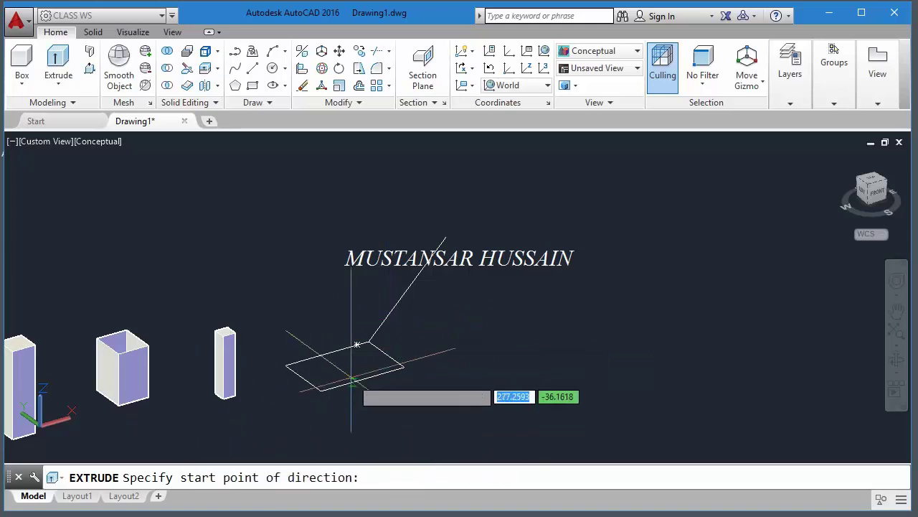
left_click(367, 340)
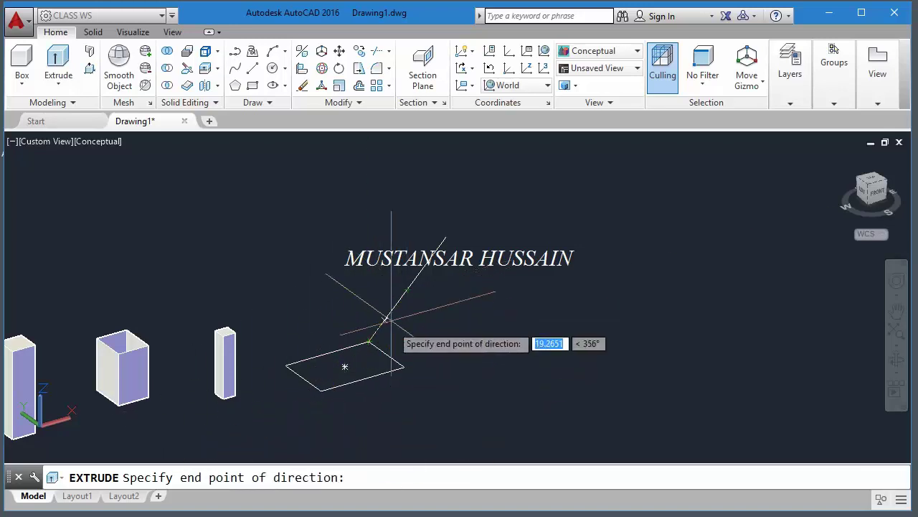
left_click(446, 236)
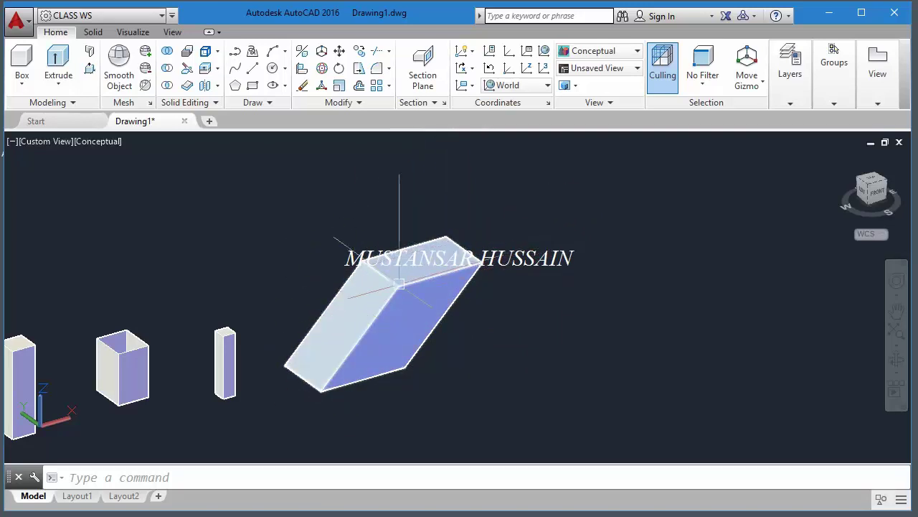
Step: Draw another rectangle on the XY plane in the free space in front of the slanted solid
scroll(400, 284, "up", 2)
scroll(395, 311, "down", 3)
middle_click_drag(396, 312, 279, 340)
scroll(336, 315, "up", 3)
scroll(333, 317, "down", 3)
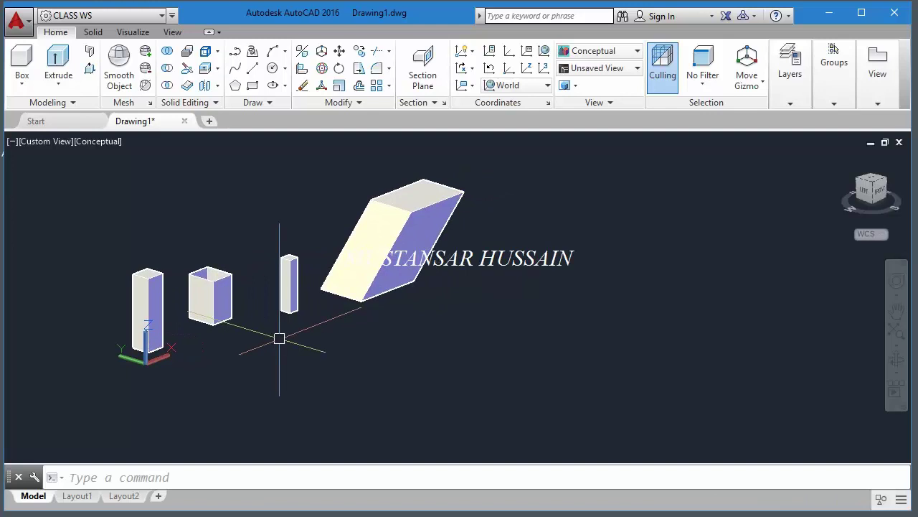
key("Return")
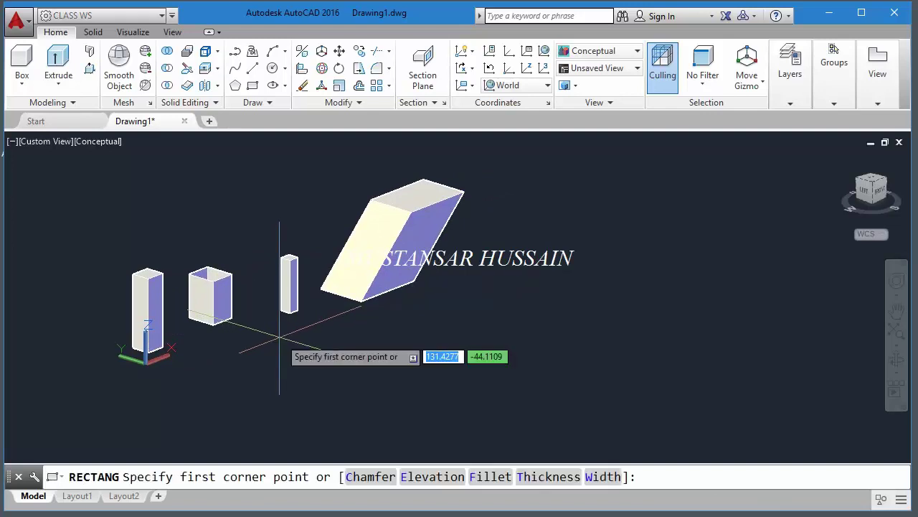
scroll(279, 336, "down", 3)
middle_click_drag(281, 338, 272, 319)
left_click(291, 317)
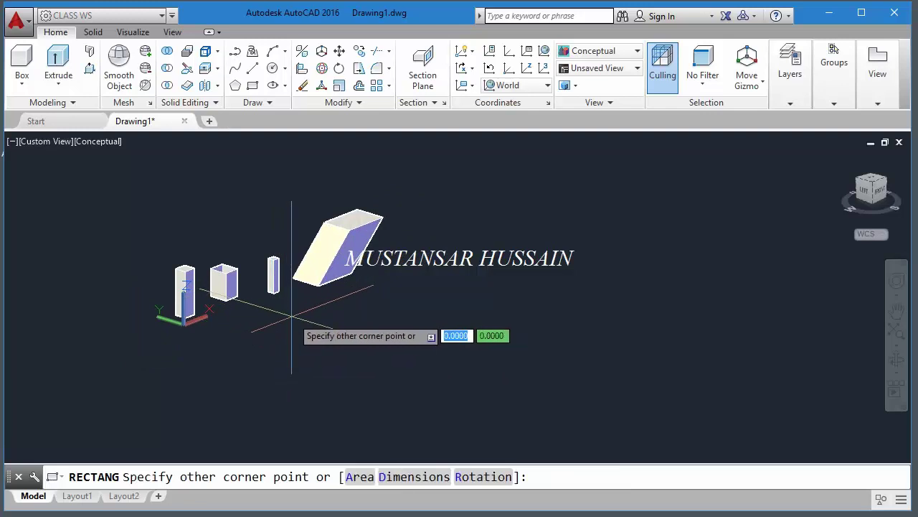
left_click(281, 348)
scroll(282, 348, "up", 2)
middle_click_drag(294, 322, 308, 313)
scroll(310, 311, "up", 3)
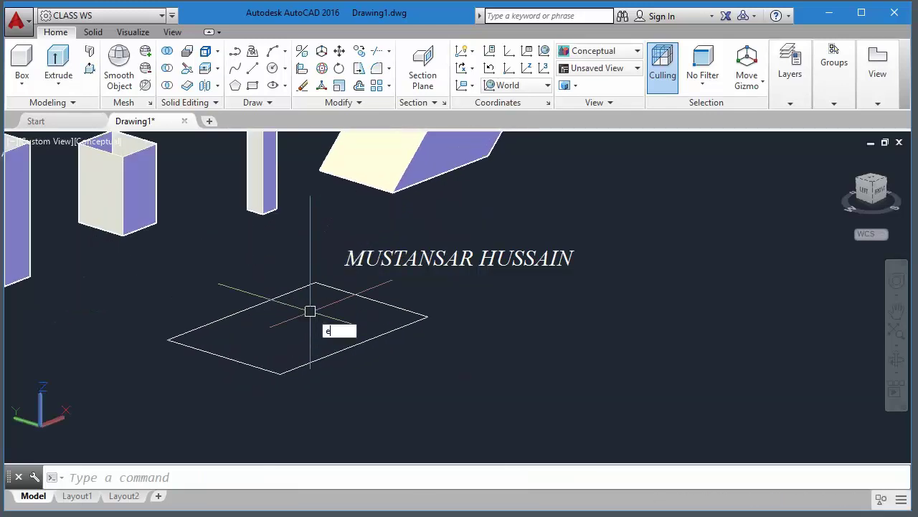
type("xt")
key("Return")
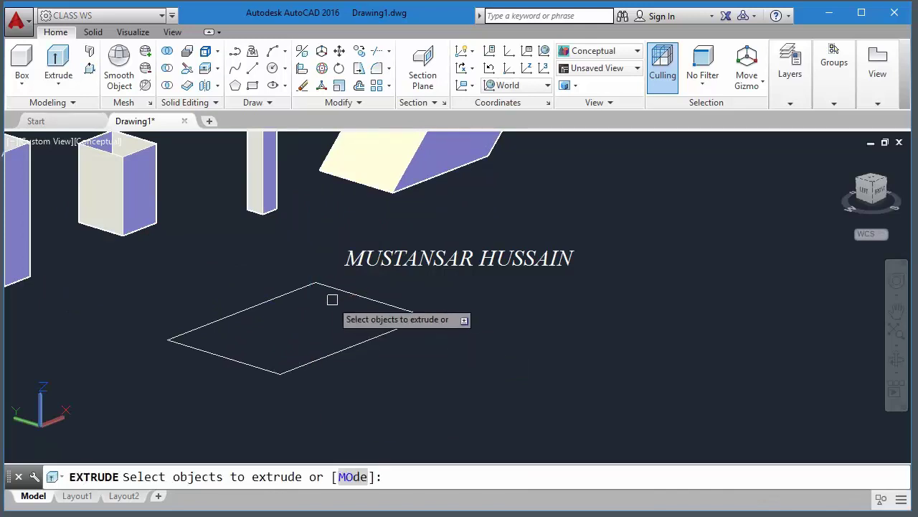
left_click(349, 295)
key("Return")
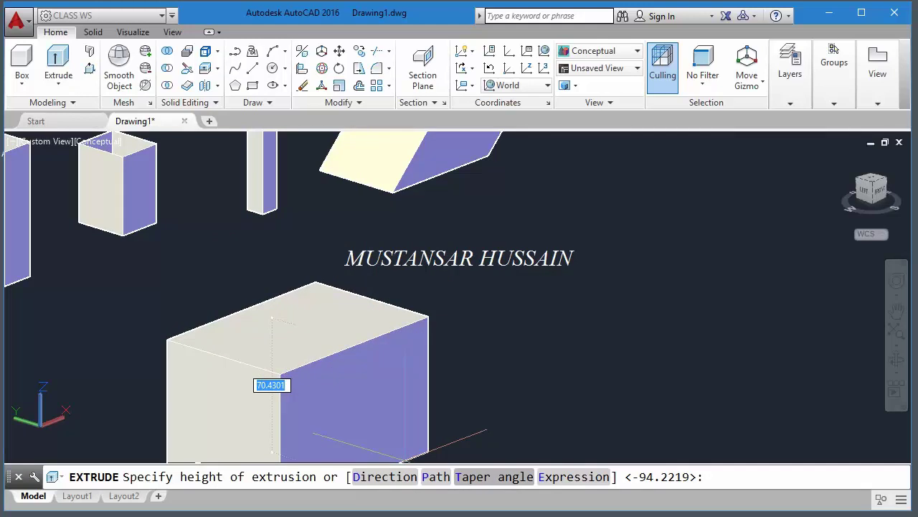
type("t")
key("Return")
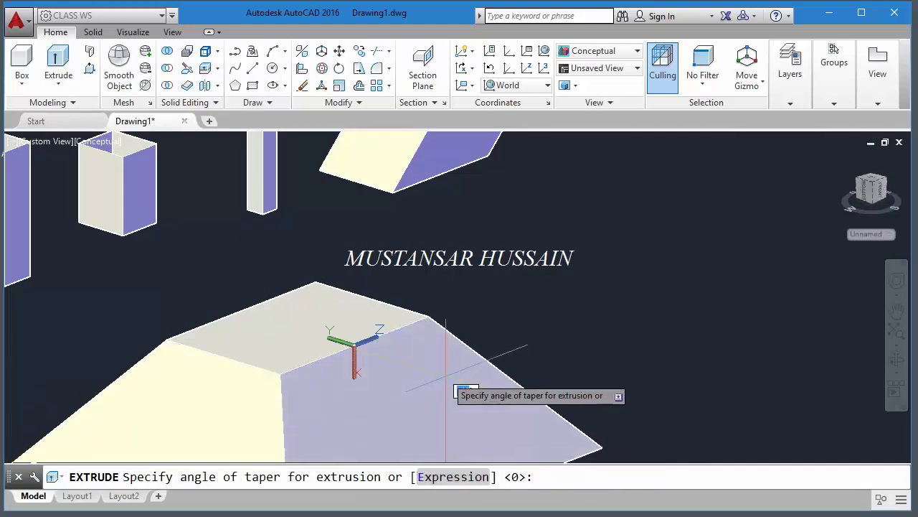
key("Escape")
Step: Extrude the new rectangle upward with a taper angle of 45 degrees and a height of 35
key("Return")
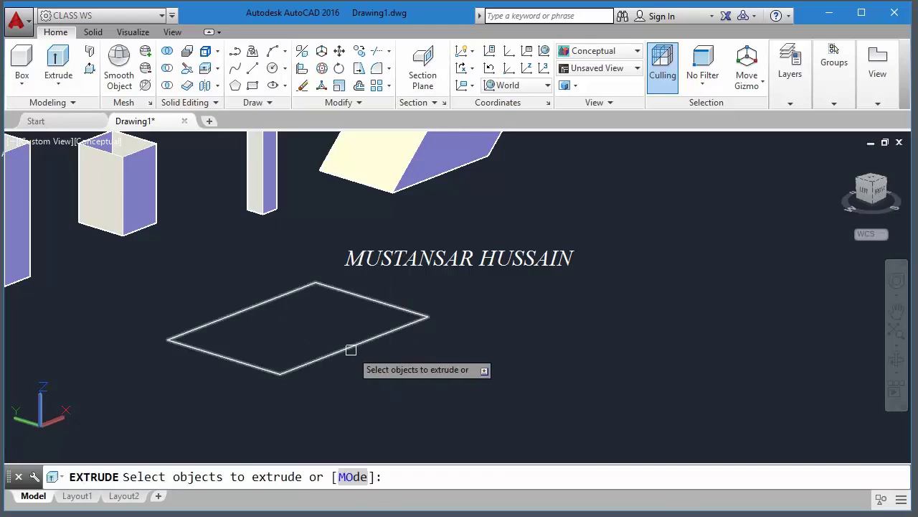
left_click(344, 312)
key("Return")
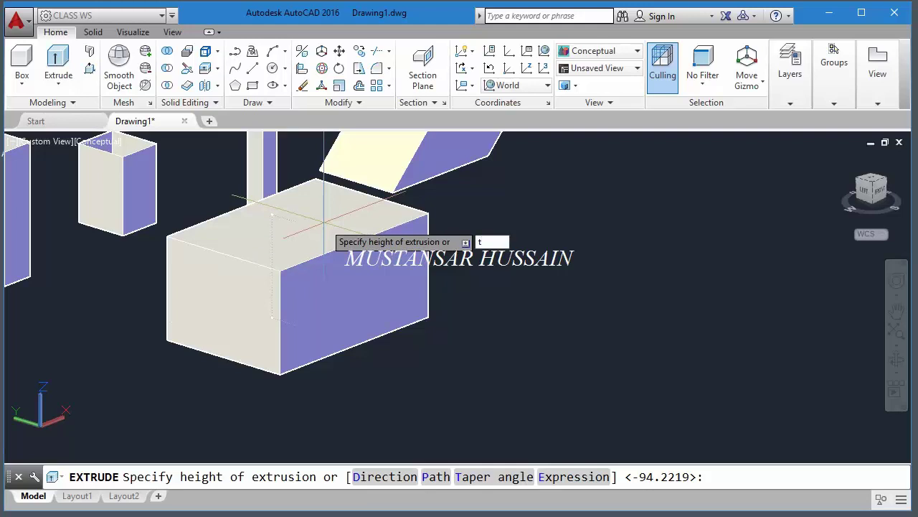
key("Return")
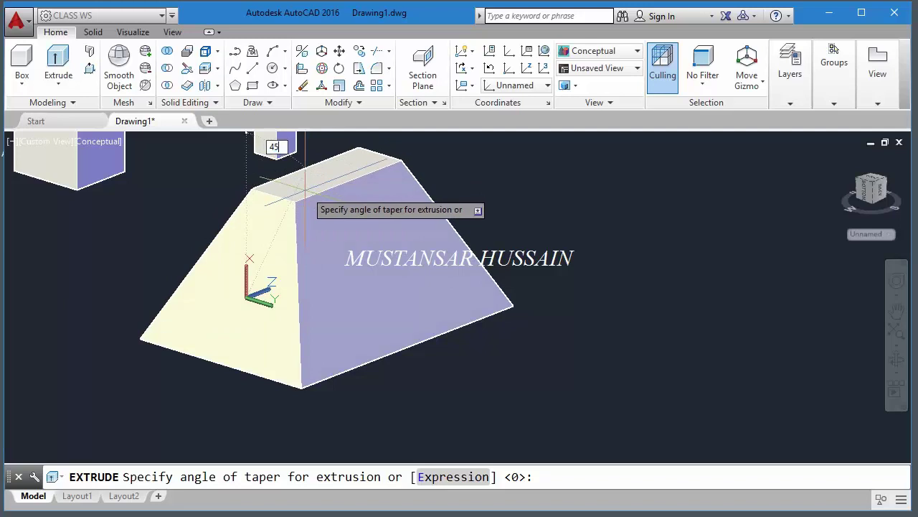
key("Return")
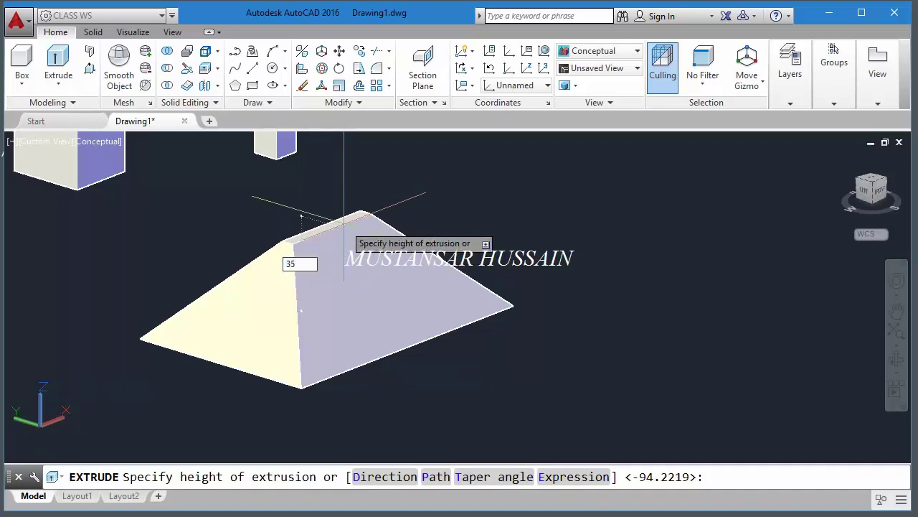
type("35")
key("Return")
scroll(326, 276, "up", 2)
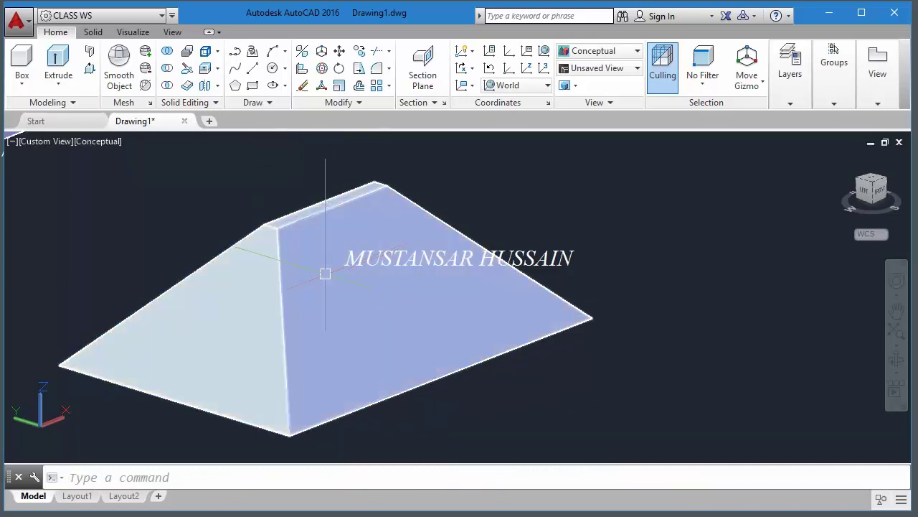
middle_click_drag(370, 276, 363, 303, "shift")
scroll(378, 262, "down", 3)
middle_click_drag(378, 262, 355, 274, "shift")
scroll(356, 274, "up", 2)
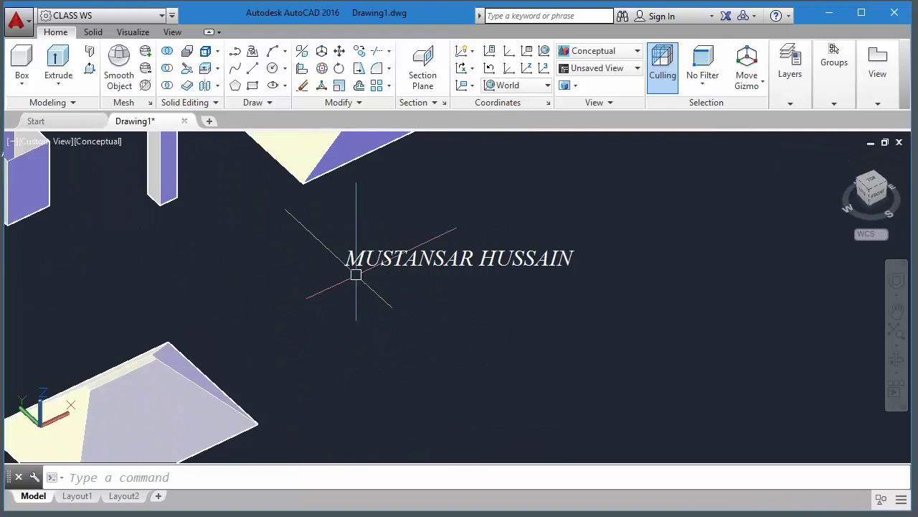